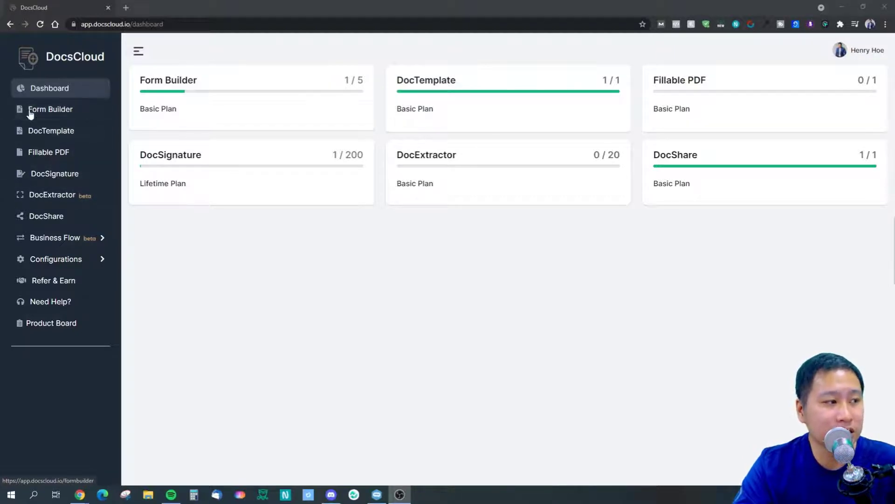
Start a new DocSignature document named Test1 and open the Template Library.
click(61, 180)
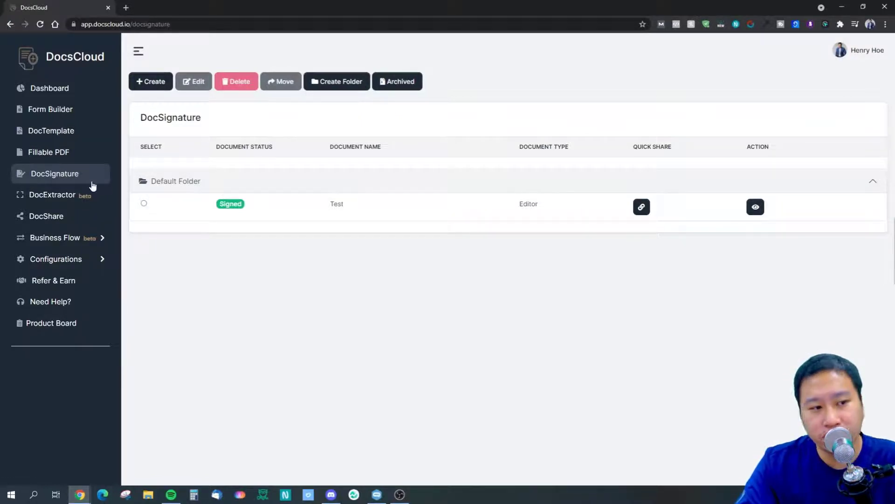
click(145, 83)
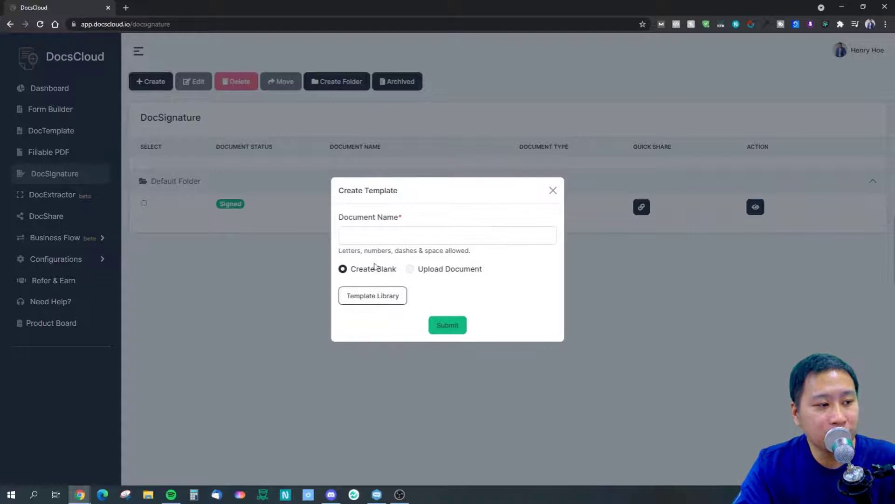
click(384, 240)
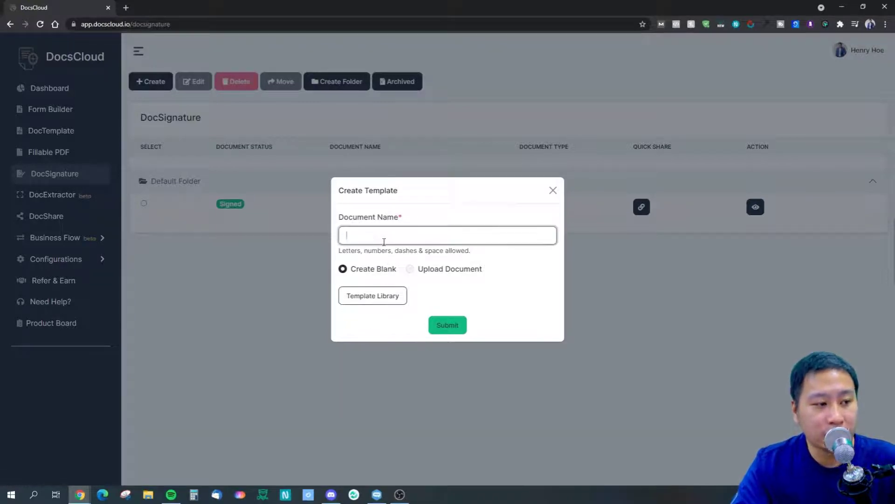
text(Test1)
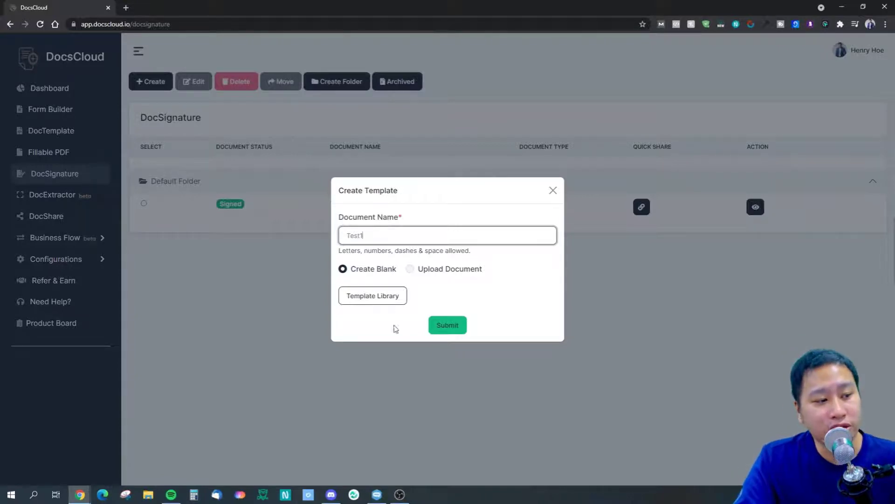
click(387, 296)
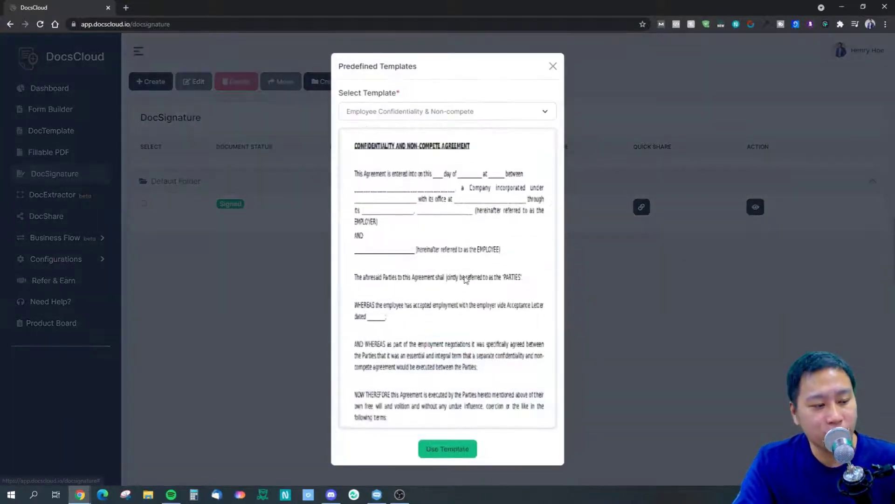
Apply the Non-Disclosure Agreement template to Test1 and submit it.
click(429, 113)
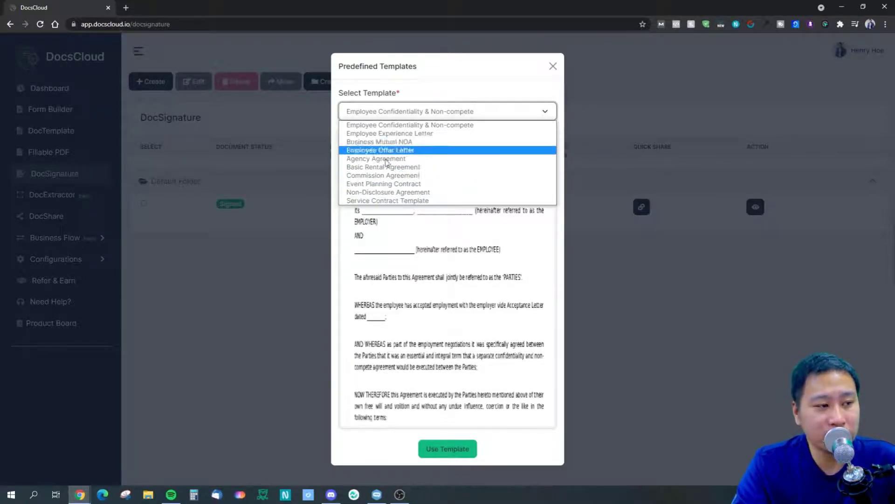
click(379, 191)
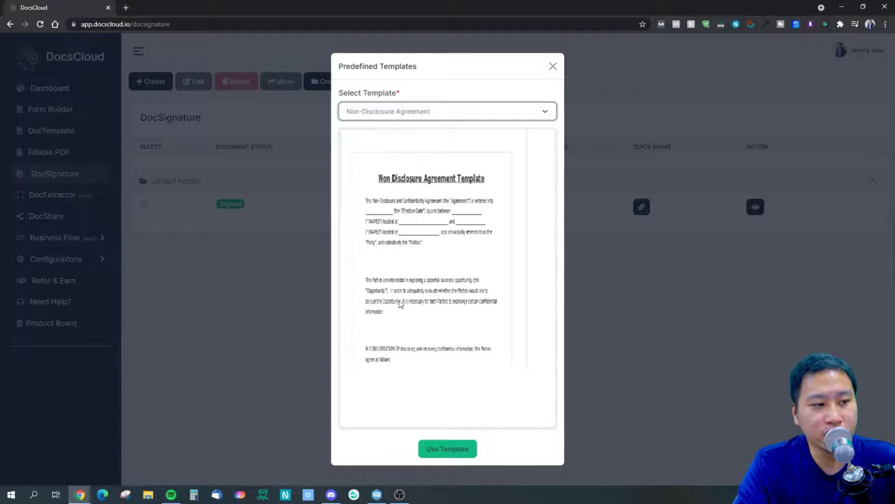
click(446, 448)
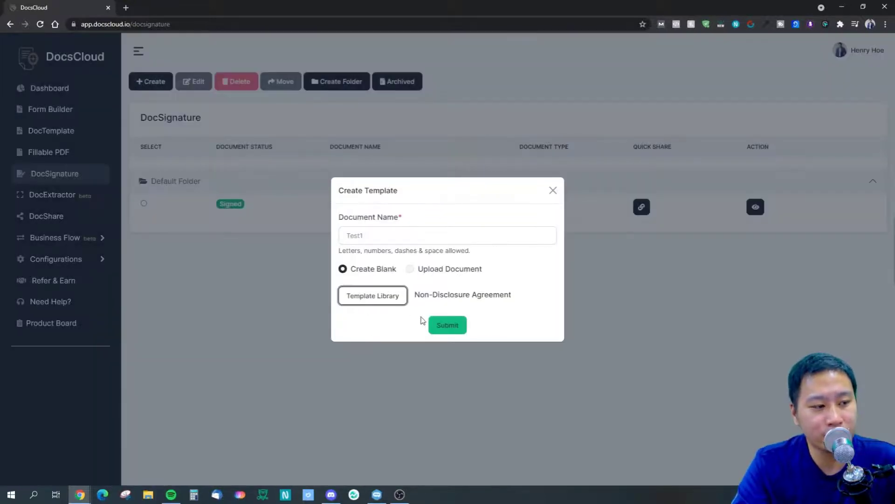
click(449, 325)
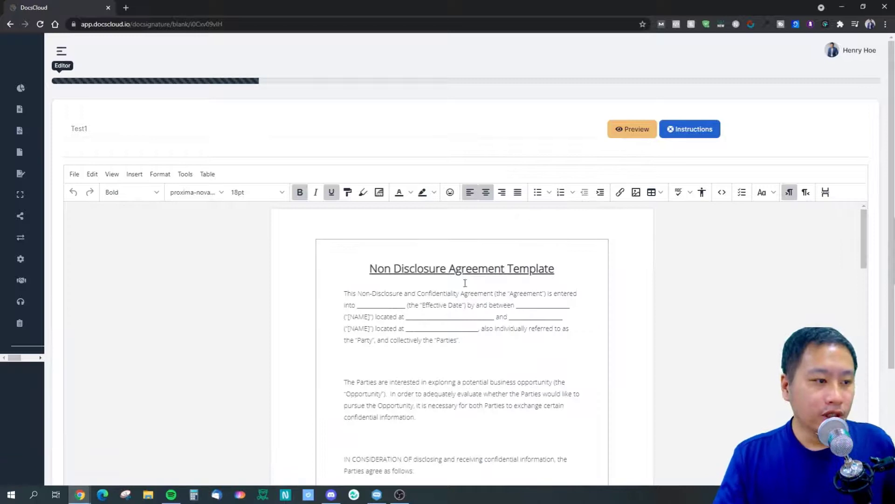
Replace the blank after 'between' with the first party's full name.
scroll(503, 308, down, 3)
scroll(445, 311, up, 3)
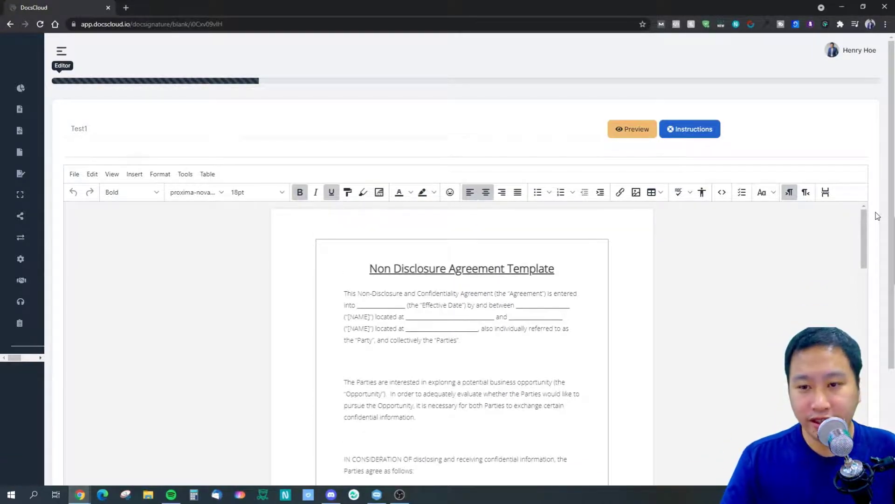
scroll(793, 224, down, 3)
click(387, 162)
click(336, 167)
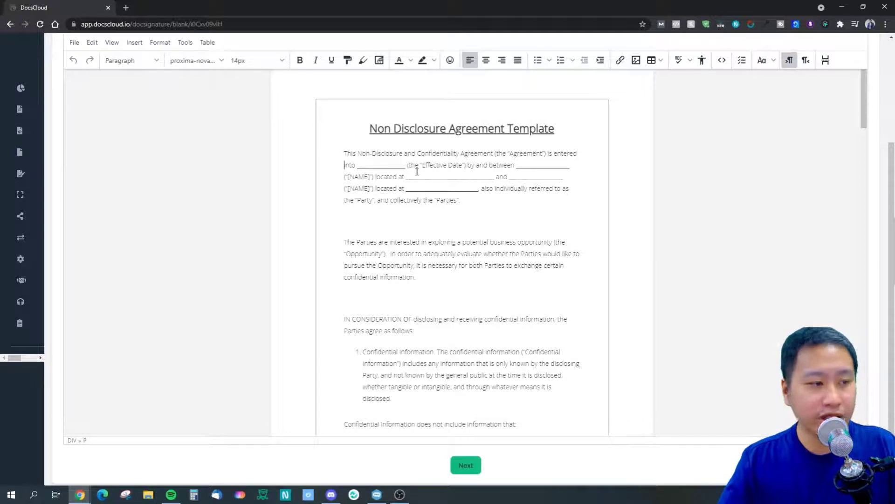
click(459, 165)
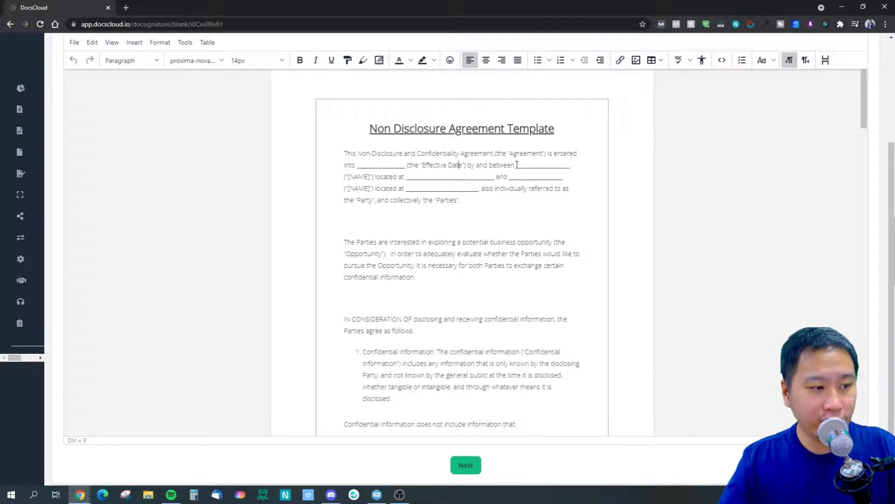
drag(516, 164, 569, 165)
Delete both parties' 'located at' address blanks from the opening paragraph.
drag(343, 176, 464, 177)
key(BackSpace)
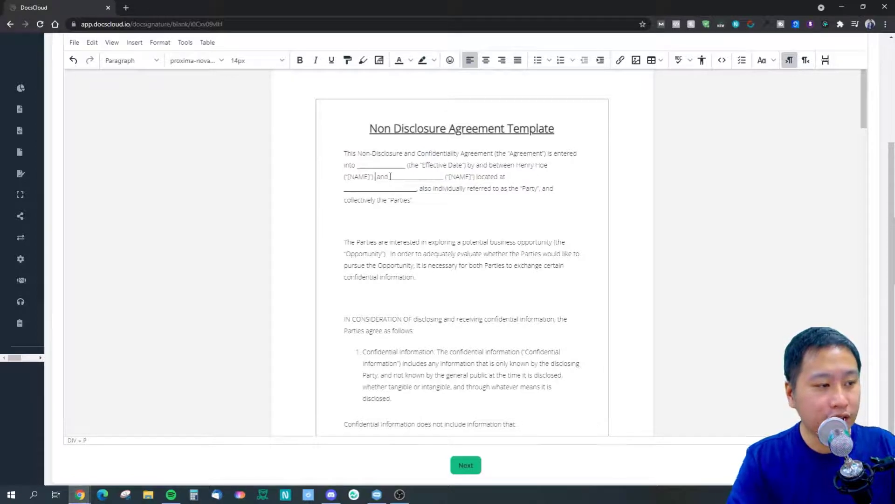
key(BackSpace)
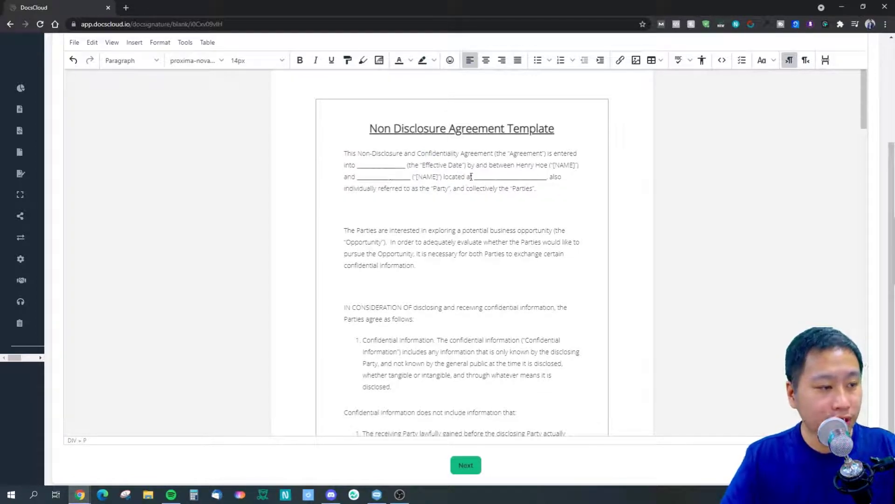
drag(442, 176, 548, 177)
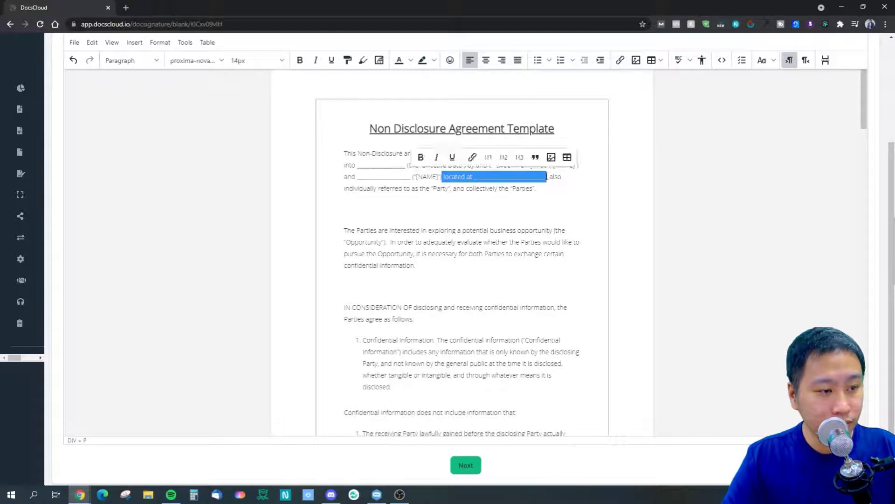
key(BackSpace)
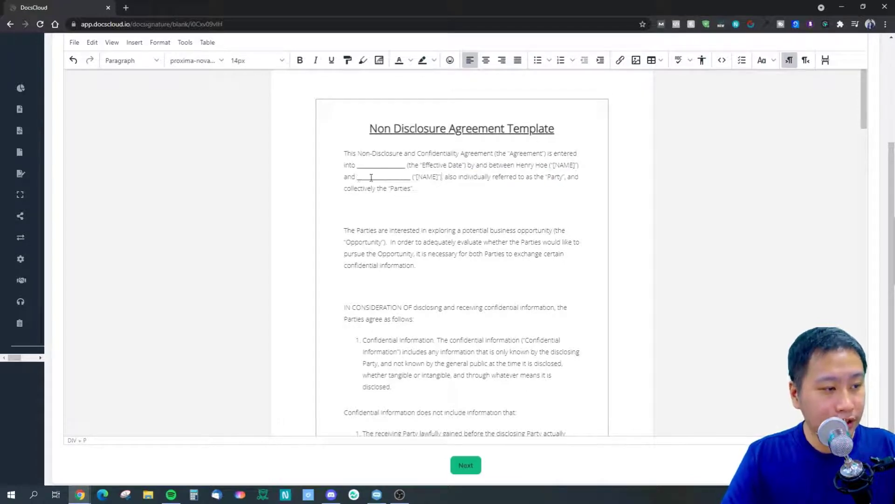
drag(371, 177, 411, 177)
click(470, 265)
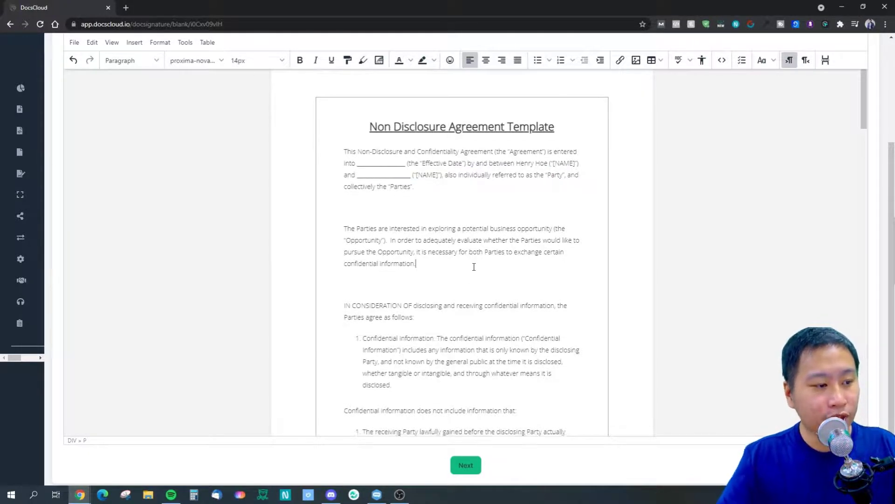
Fill the term blank after 'until' with '1 year from commencemet'.
scroll(474, 267, down, 10)
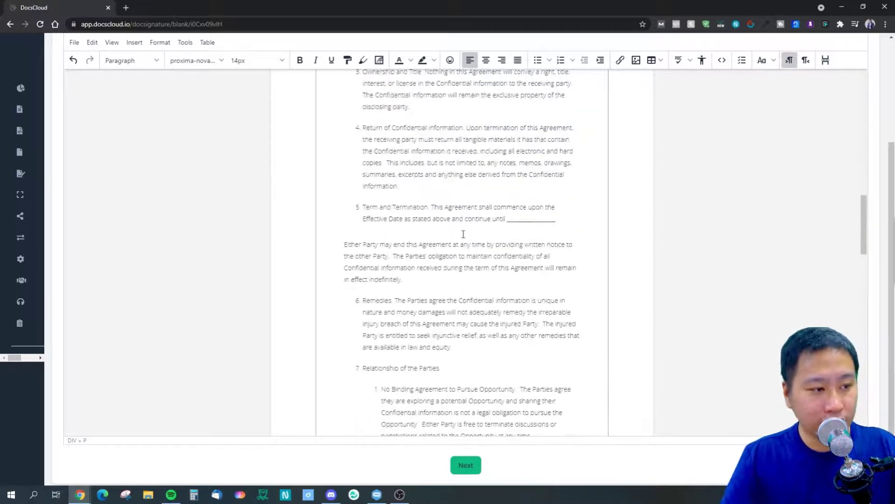
drag(507, 218, 556, 218)
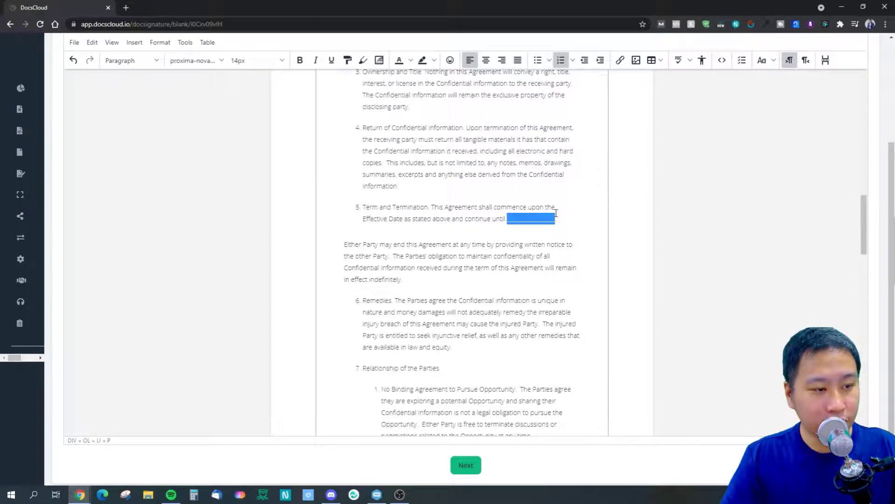
text(1 year fr)
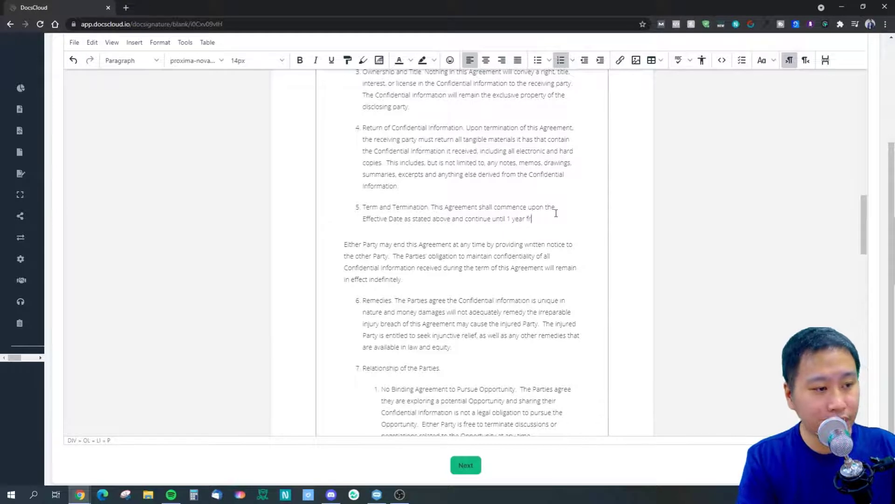
text(om commencemet)
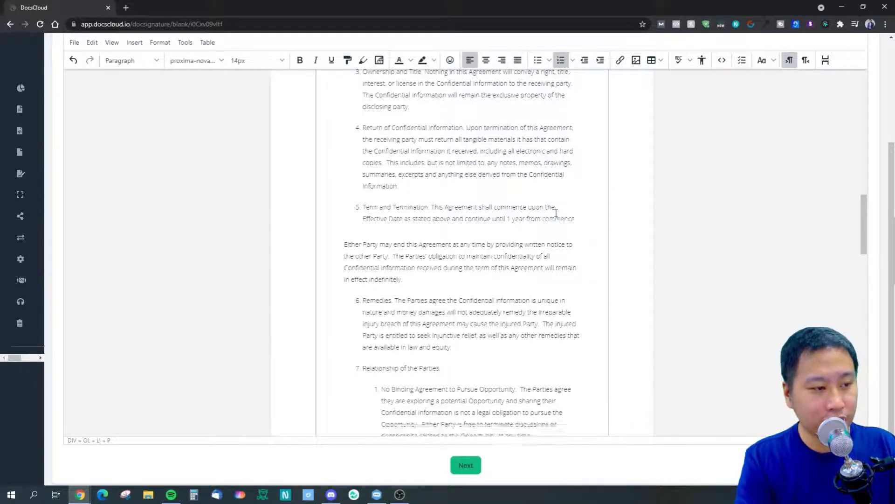
click(488, 271)
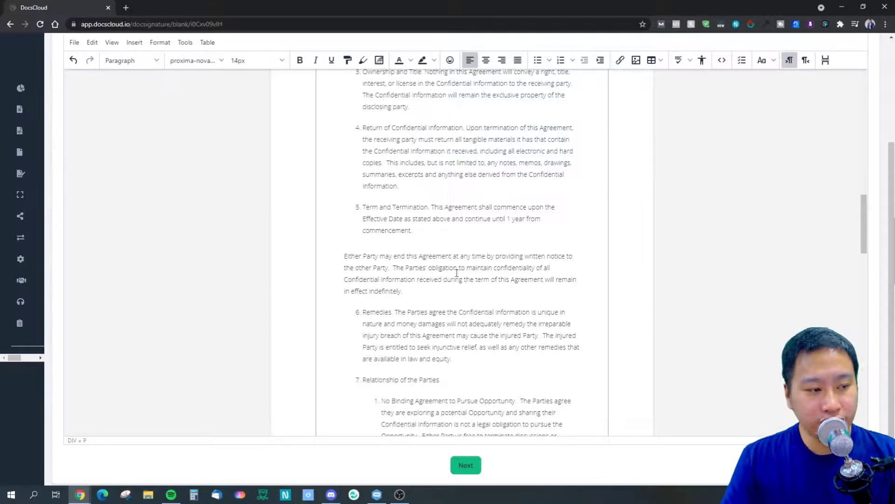
Enter Singapore in both State blanks of the Choice of Law clause.
scroll(457, 273, down, 10)
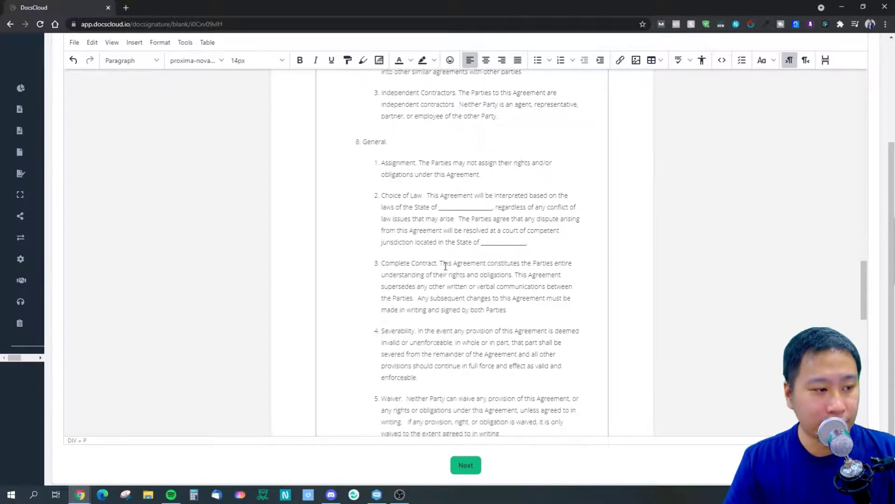
click(439, 207)
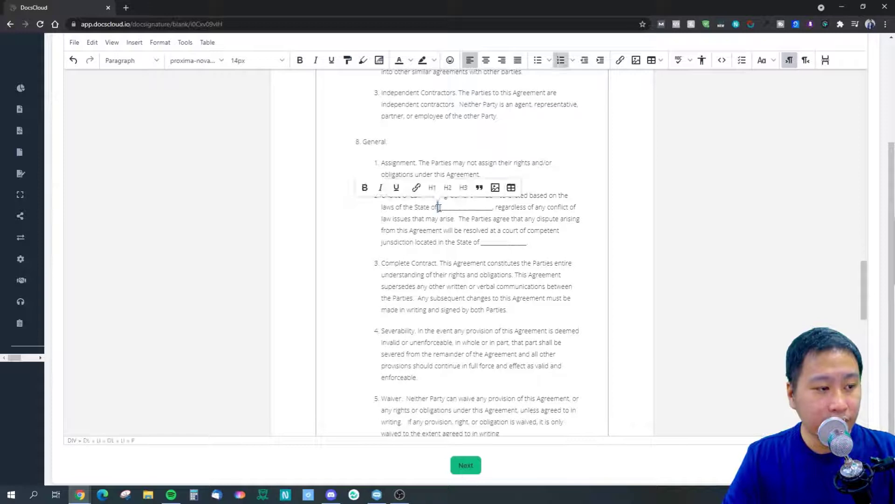
drag(439, 207, 495, 207)
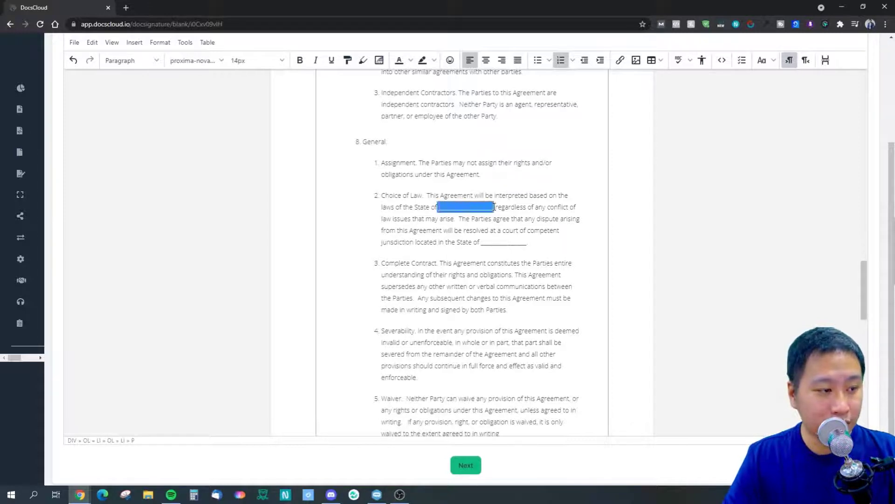
text(Singapore)
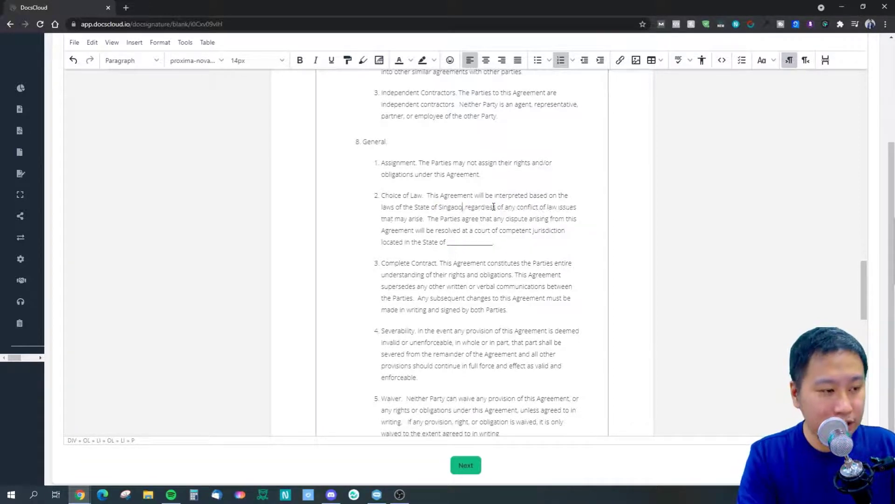
drag(481, 242, 529, 242)
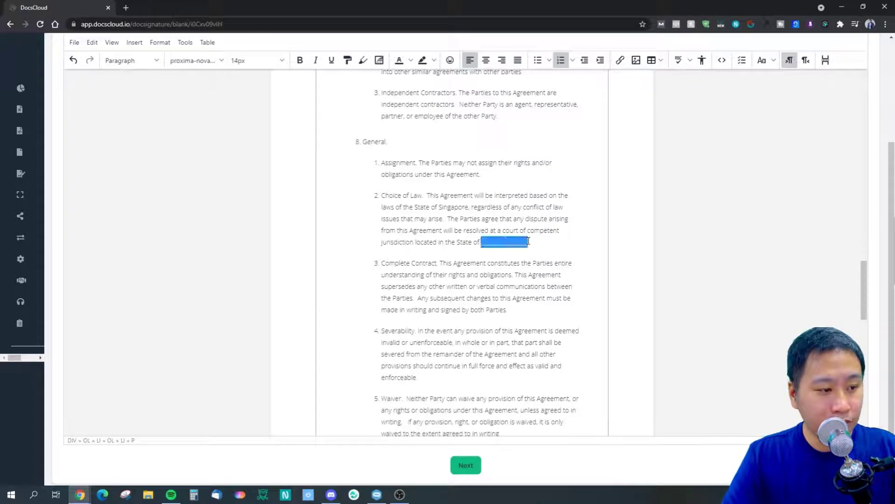
text(Singapore)
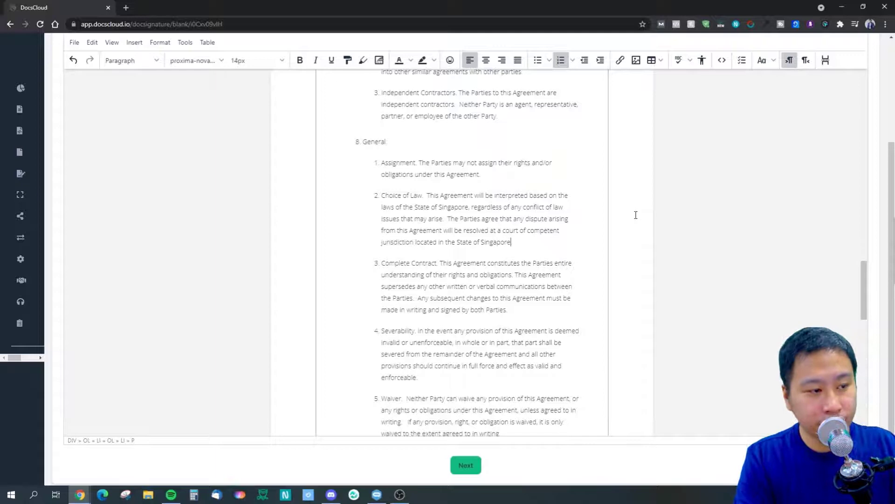
scroll(479, 268, down, 10)
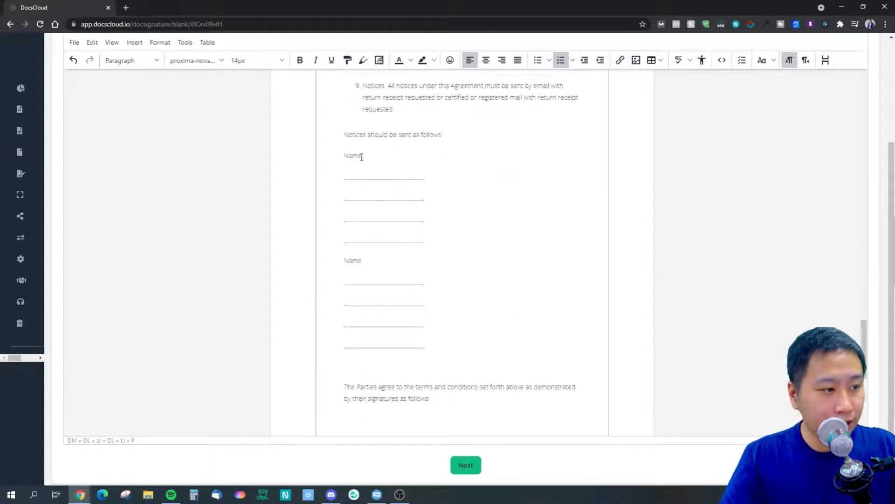
Delete the Notices section's Name blocks and its 'sent as follows' intro line.
drag(344, 156, 439, 344)
key(BackSpace)
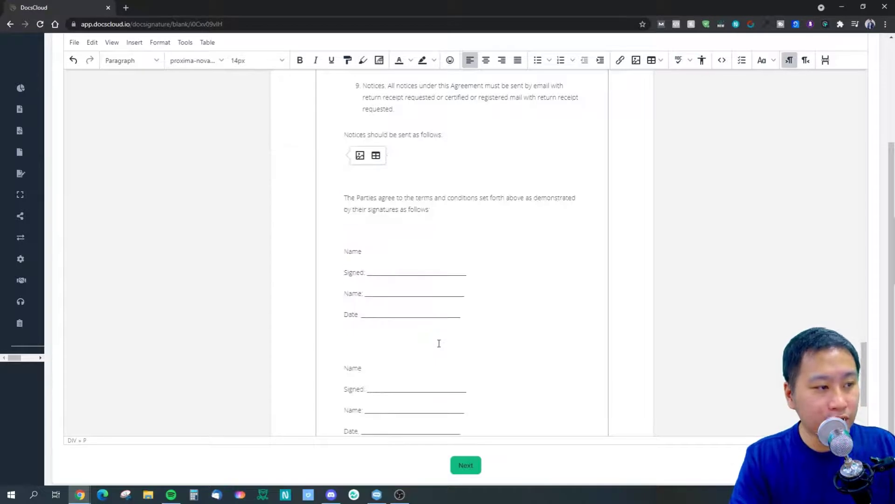
key(BackSpace)
drag(355, 153, 337, 139)
key(BackSpace)
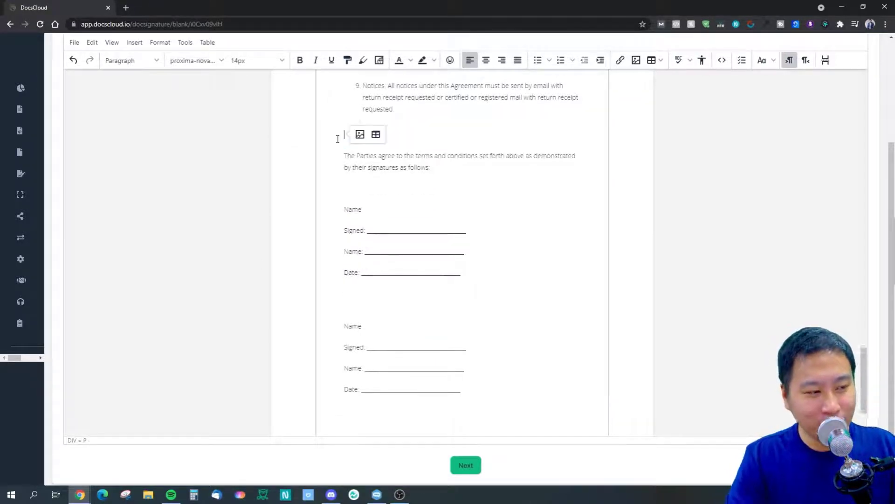
key(BackSpace)
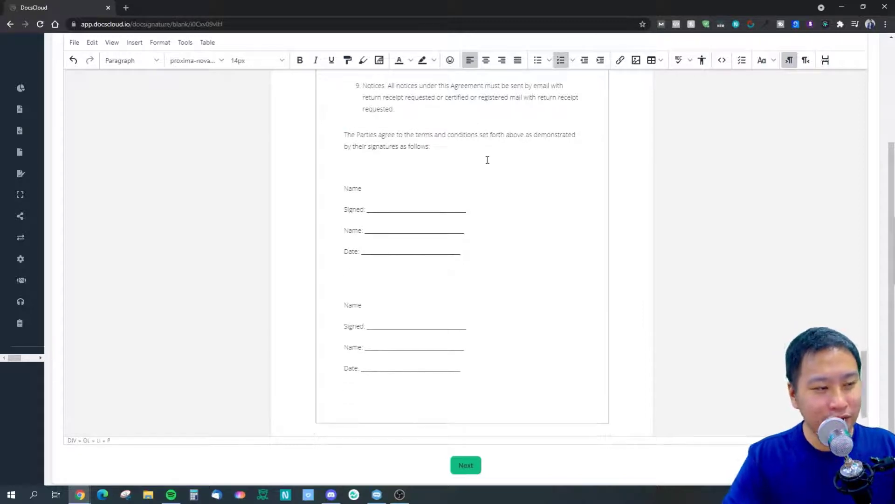
Type the sender's name over the first signature block's Name blank and submit.
drag(366, 230, 423, 228)
click(433, 231)
drag(365, 229, 465, 225)
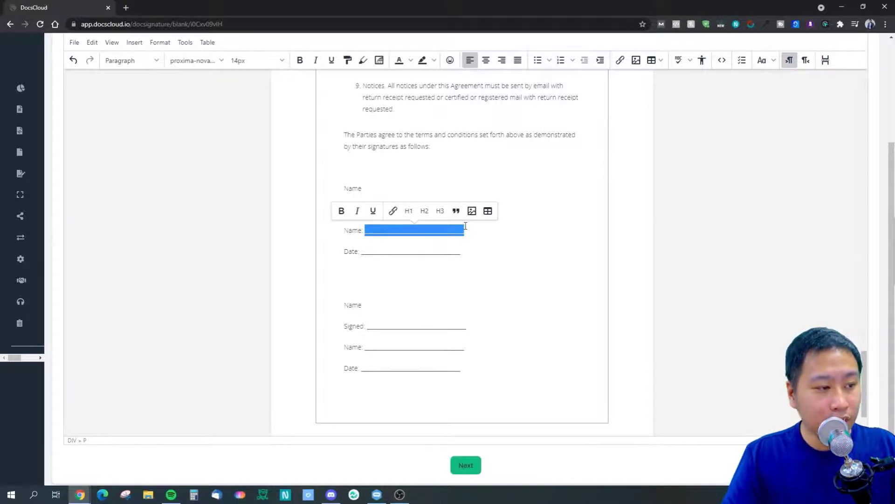
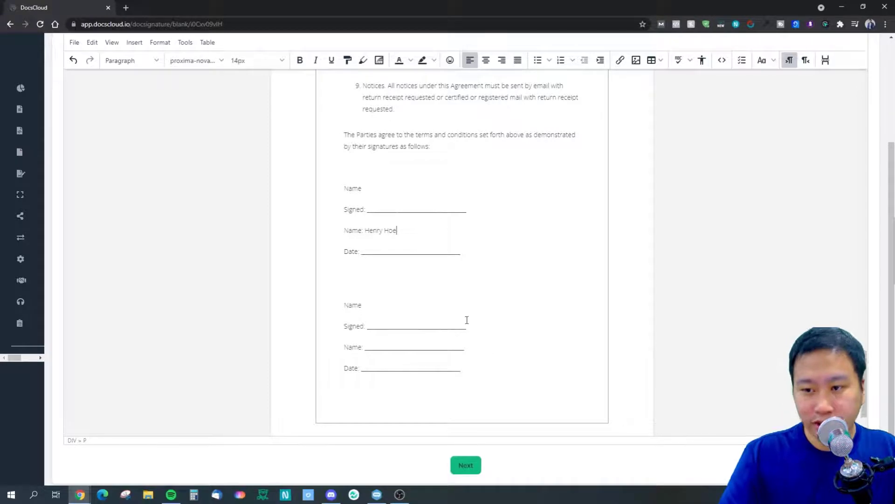
click(471, 471)
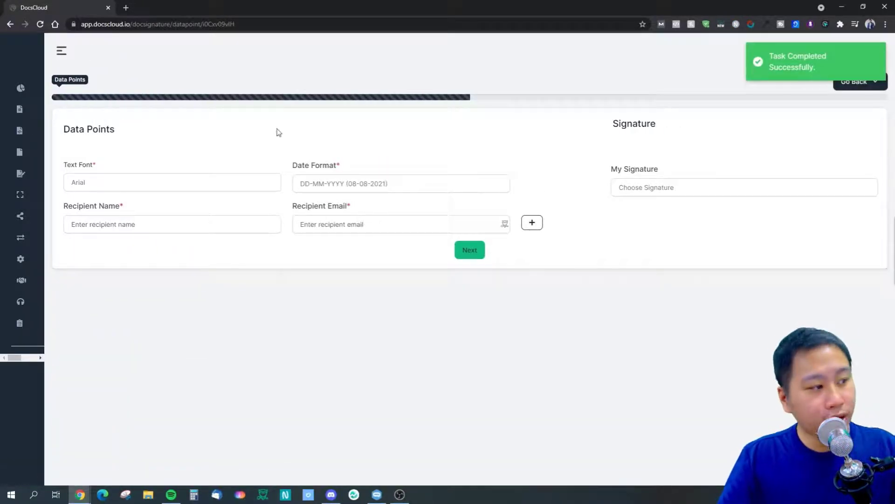
Enter the recipient's e-mail address in the Recipient Email field.
click(87, 187)
click(140, 184)
click(314, 188)
click(176, 284)
click(102, 225)
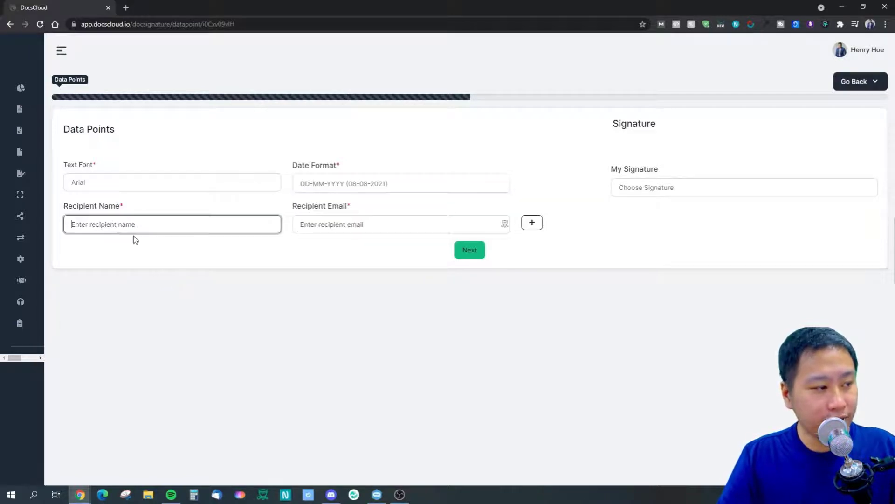
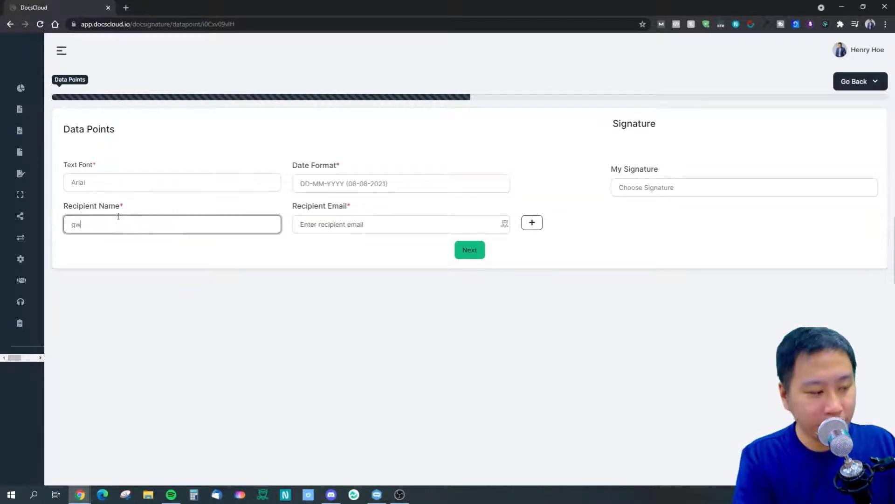
key(Tab)
drag(233, 224, 65, 226)
key(ctrl+c)
click(366, 220)
key(ctrl+v)
drag(199, 226, 10, 198)
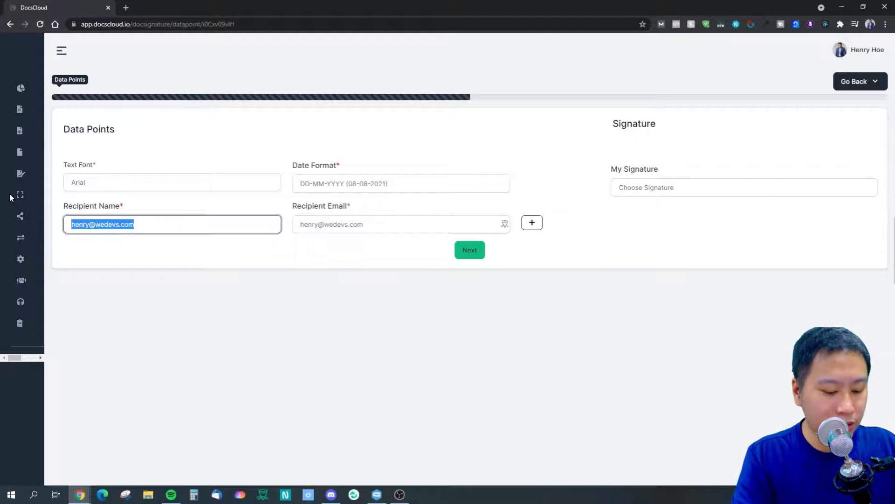
text(Henry)
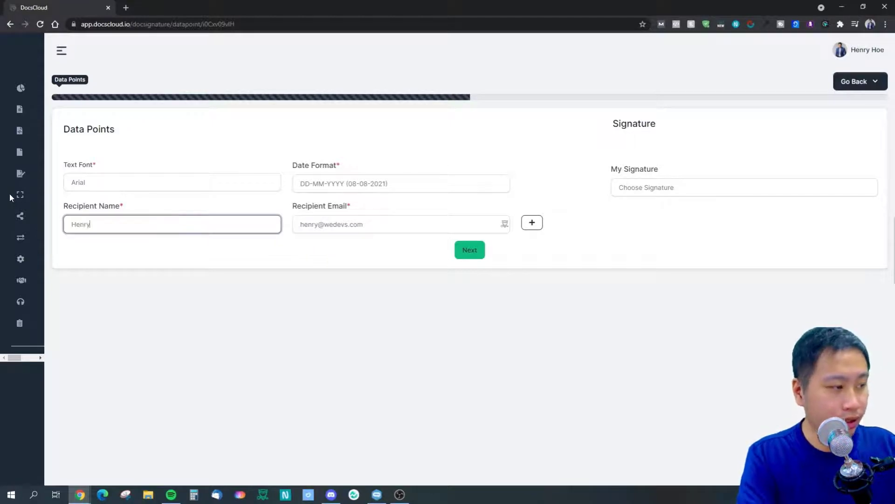
Choose Signature1 as my signature, set the recipient name to Use Your LTDs, and continue.
click(672, 188)
click(649, 209)
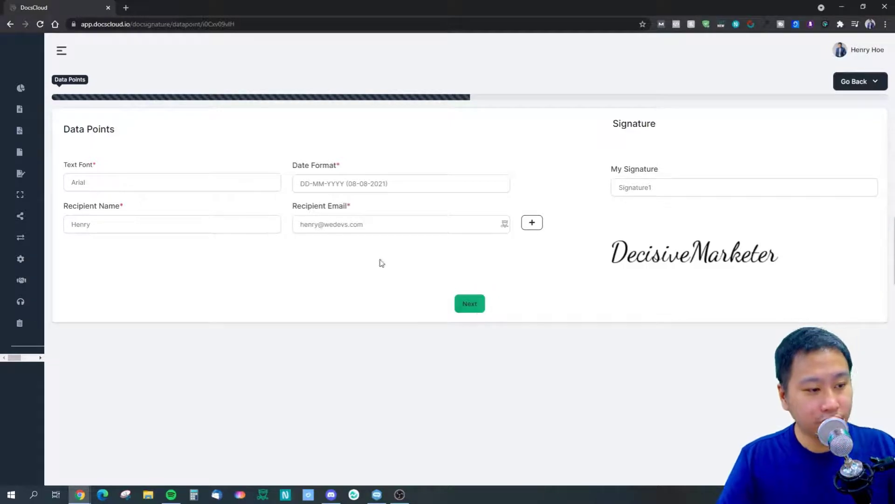
double_click(71, 220)
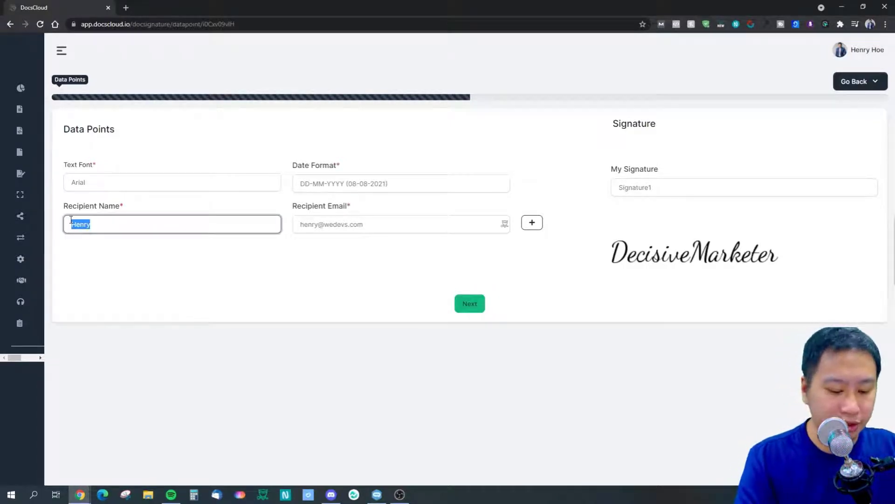
text(Use Your LTDs)
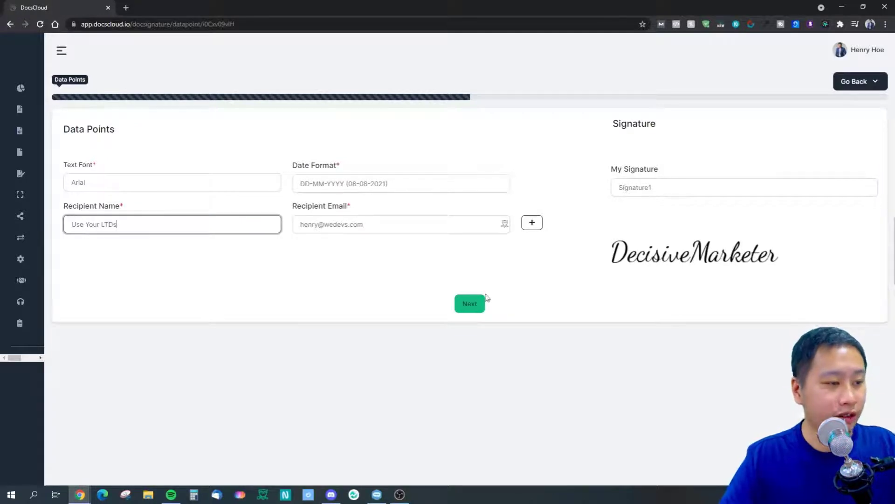
click(474, 308)
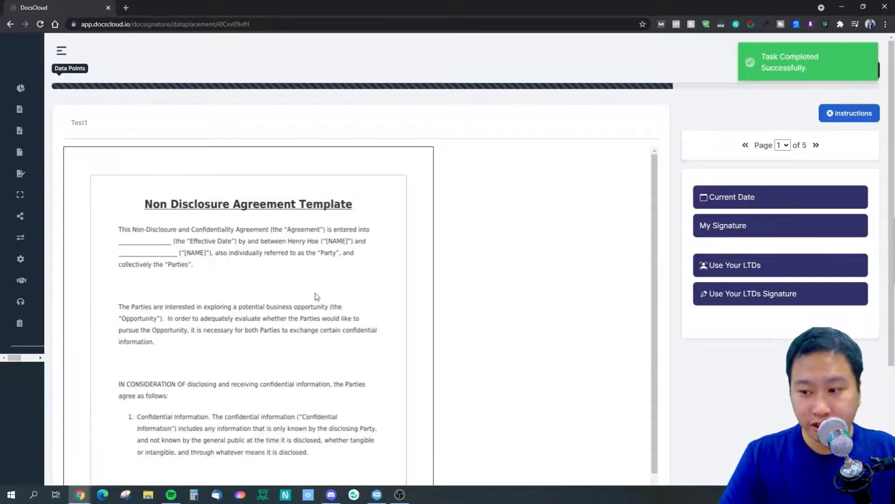
Drop a recipient name field and a Current Date field onto page 1's opening paragraph.
scroll(279, 309, down, 10)
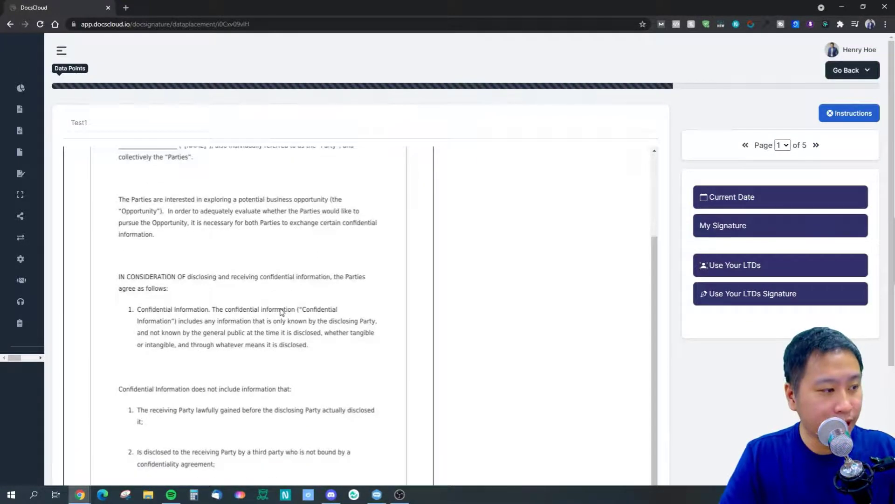
scroll(248, 313, up, 3)
scroll(334, 304, down, 3)
scroll(446, 302, up, 10)
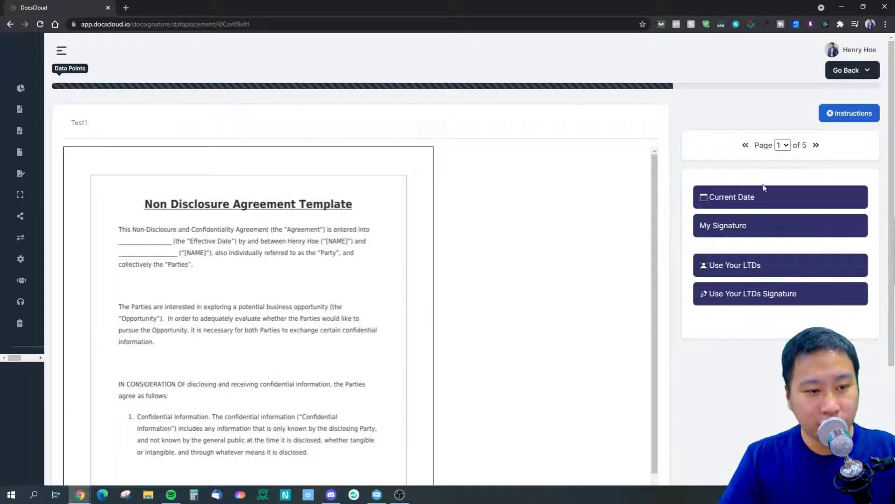
mouse_move(725, 275)
mouse_down()
mouse_move(706, 264)
mouse_move(160, 202)
mouse_move(143, 243)
mouse_up()
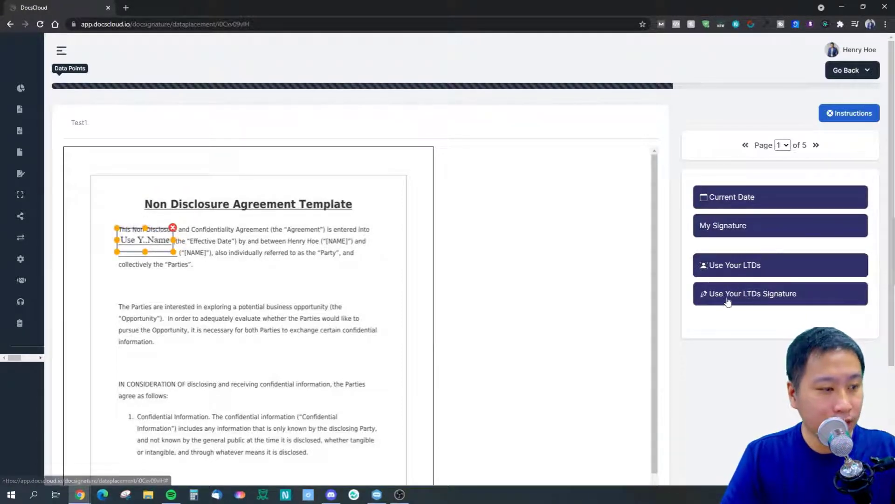
mouse_move(145, 238)
mouse_down()
mouse_move(157, 266)
mouse_move(148, 251)
mouse_up()
drag(725, 200, 144, 235)
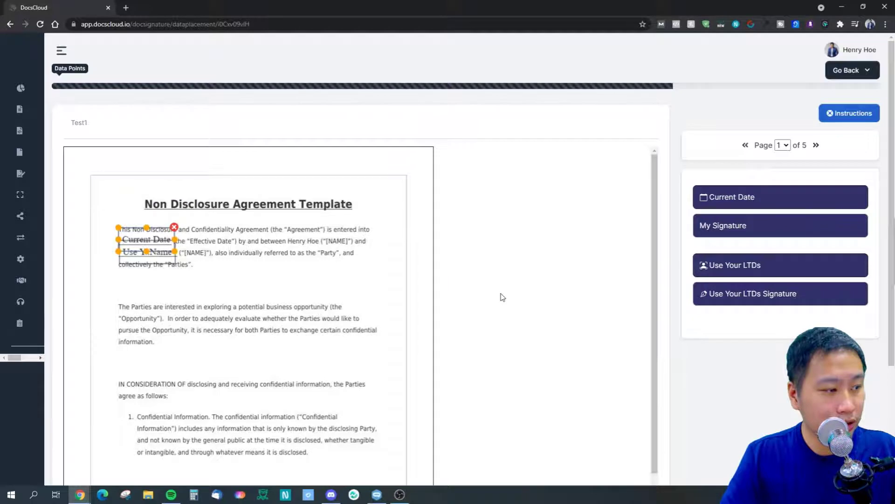
Look through pages 4 and 5, then return to page 4's signature area.
click(783, 145)
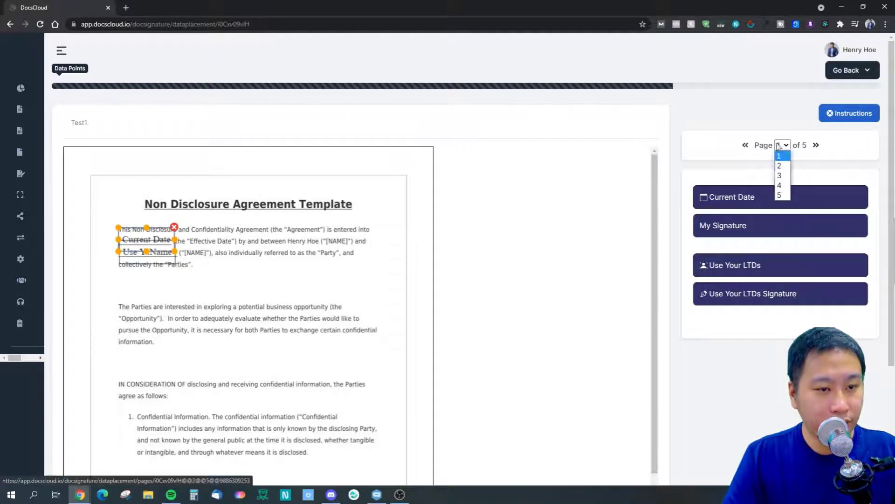
click(782, 186)
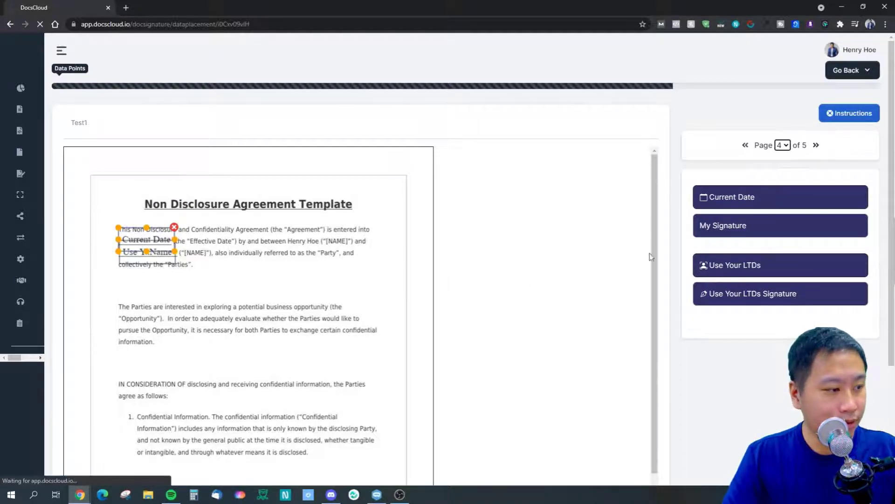
click(783, 145)
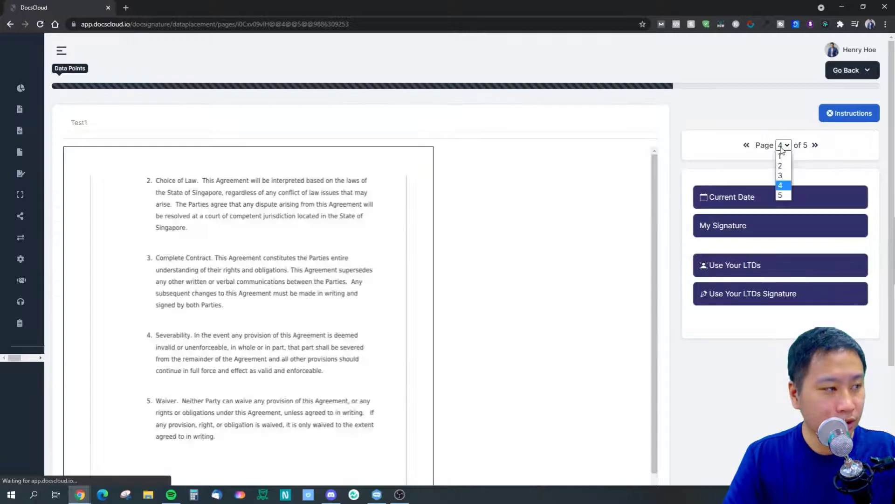
click(784, 195)
scroll(456, 259, down, 2)
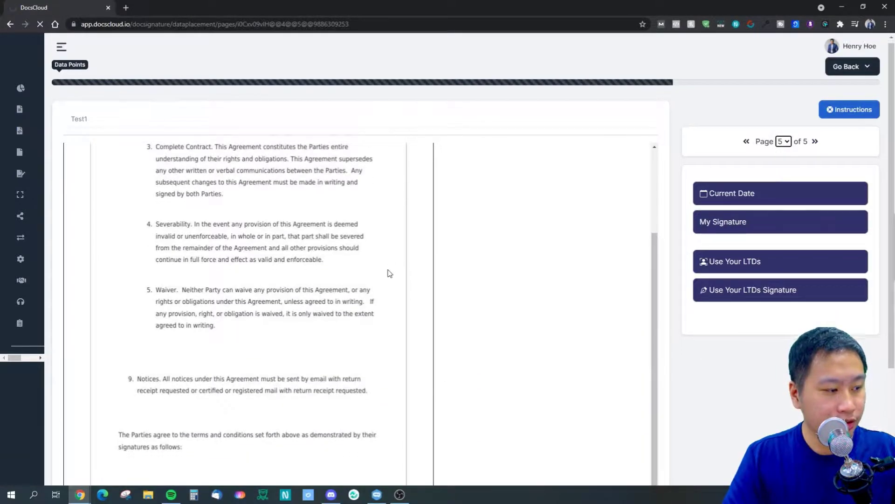
click(783, 145)
click(784, 186)
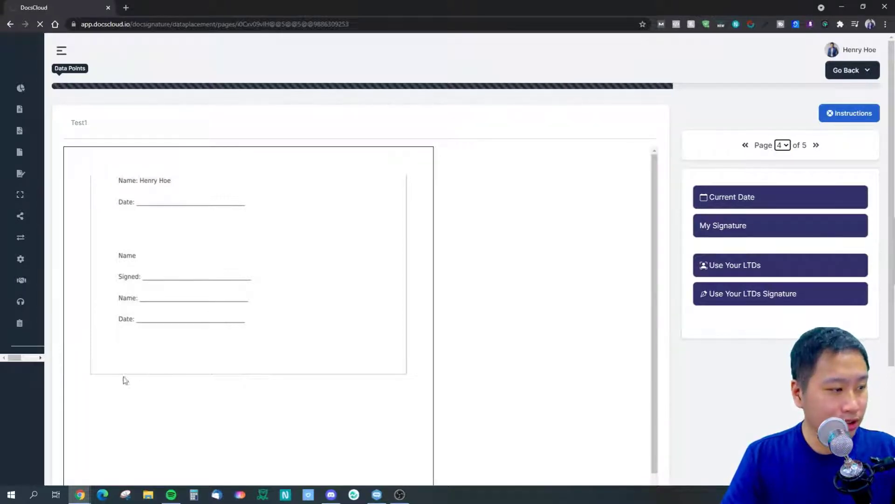
scroll(139, 409, down, 2)
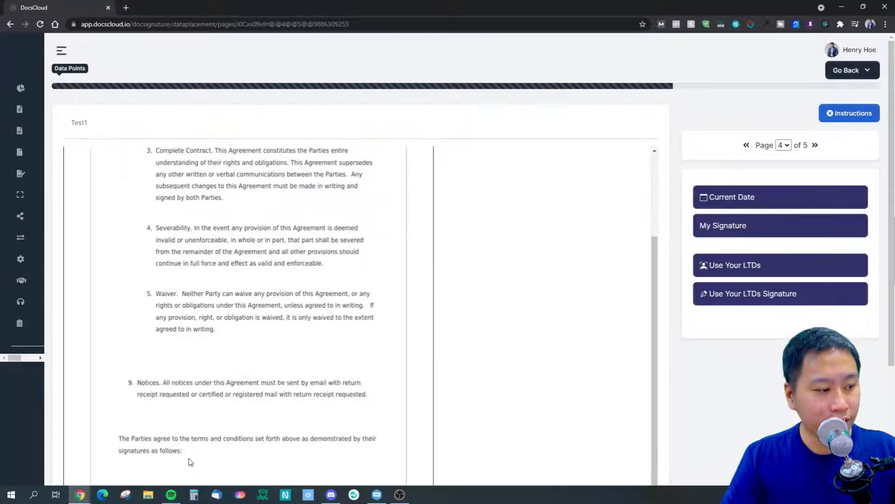
scroll(191, 462, down, 3)
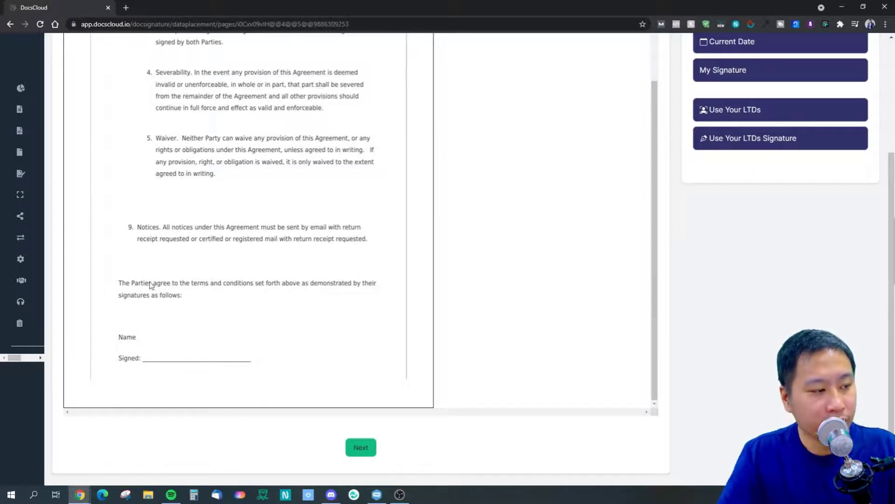
scroll(542, 262, up, 2)
scroll(606, 270, down, 2)
scroll(774, 243, up, 1)
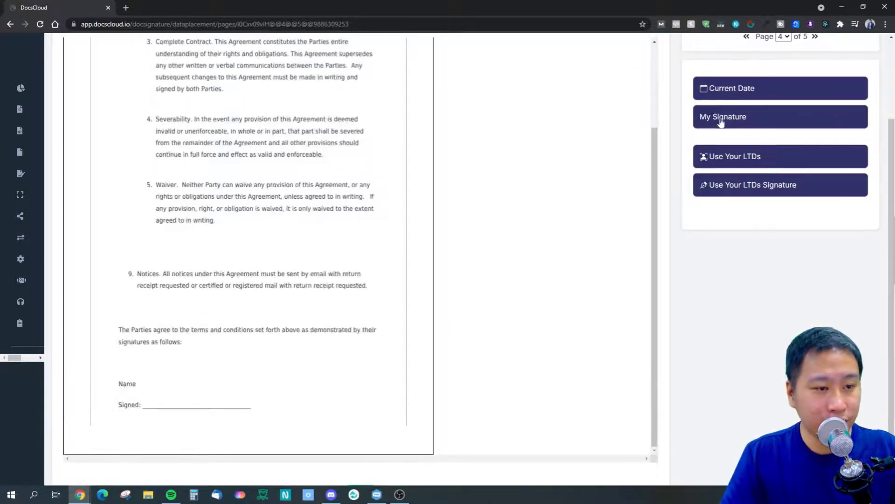
scroll(355, 316, up, 4)
drag(114, 106, 304, 426)
scroll(301, 401, down, 3)
Move the DecisiveMarketer signature onto page 4's Signed line, shrink it, and go to page 5.
mouse_move(299, 388)
mouse_down()
mouse_move(228, 405)
mouse_move(176, 456)
mouse_up()
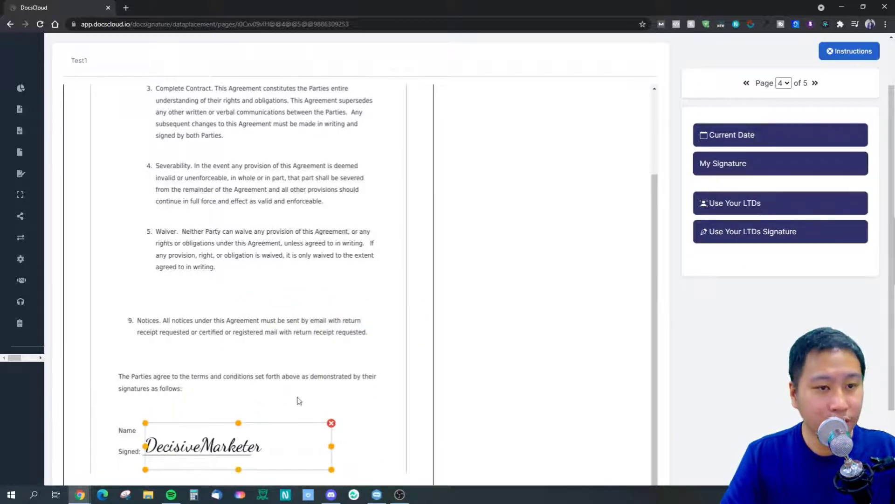
drag(332, 469, 309, 466)
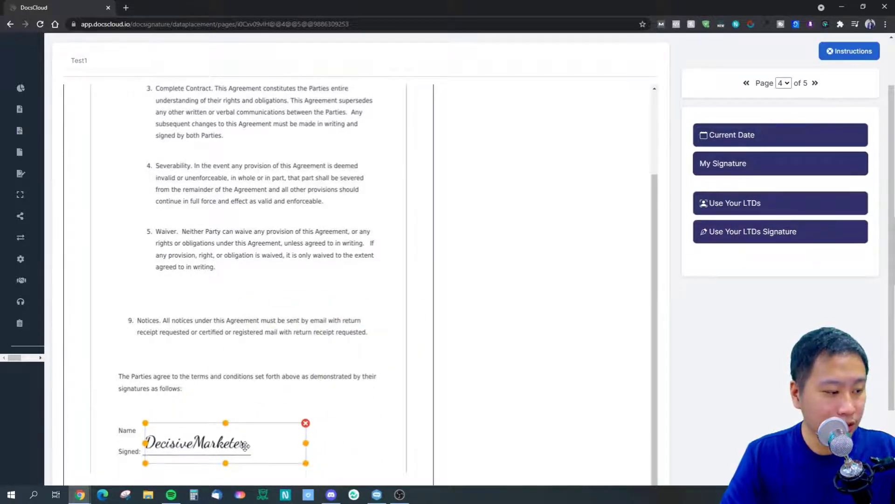
click(394, 378)
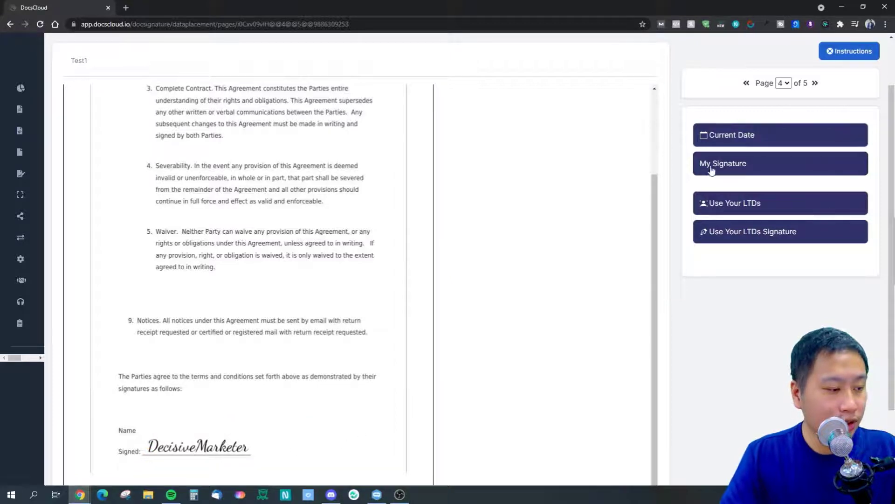
click(815, 84)
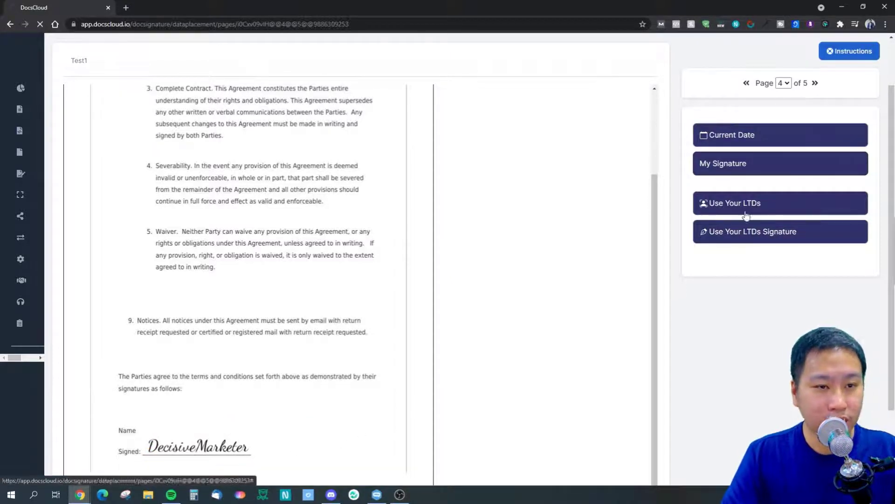
scroll(537, 296, down, 2)
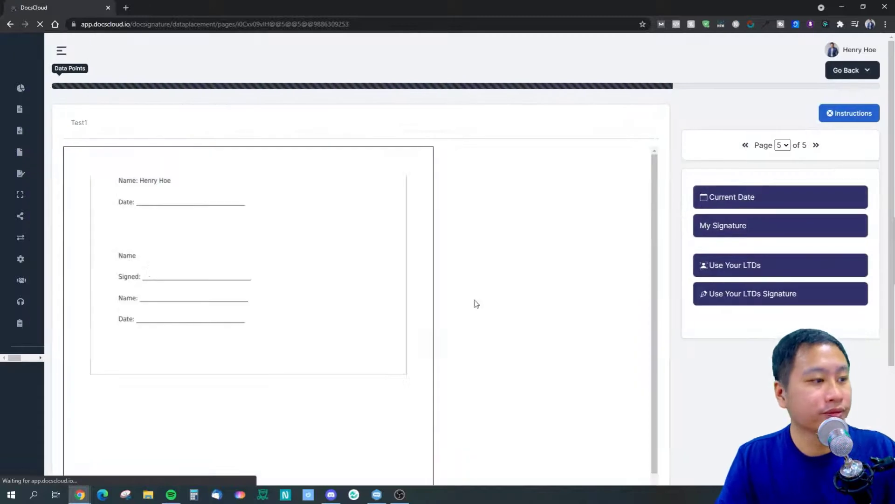
scroll(443, 299, down, 2)
scroll(261, 215, up, 2)
Place Current Date, recipient name and recipient signature fields on page 5's Date, Name and Signed lines.
click(736, 199)
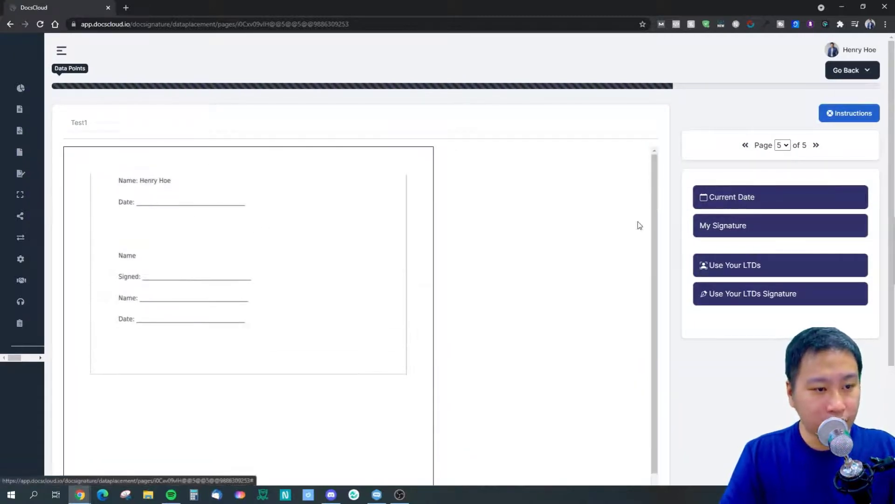
drag(163, 206, 160, 328)
click(695, 196)
click(742, 270)
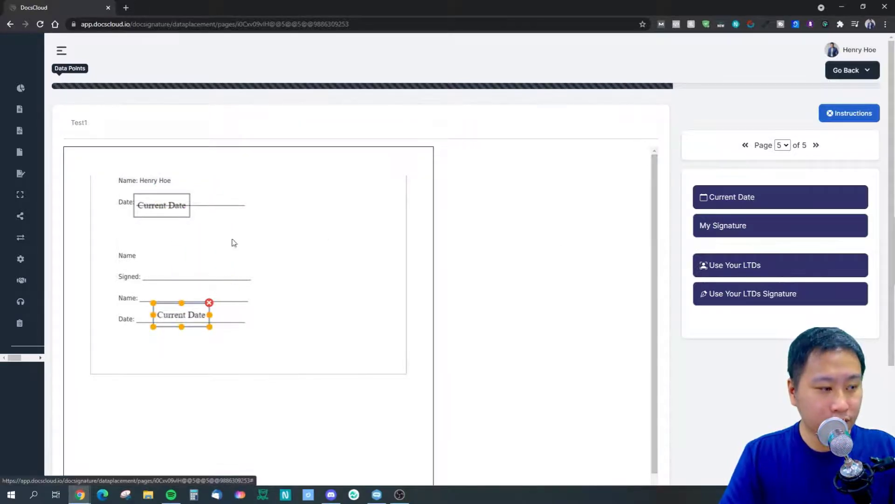
mouse_move(163, 210)
mouse_down()
mouse_move(196, 261)
mouse_move(183, 300)
mouse_up()
click(743, 299)
drag(163, 211, 168, 277)
scroll(653, 432, down, 5)
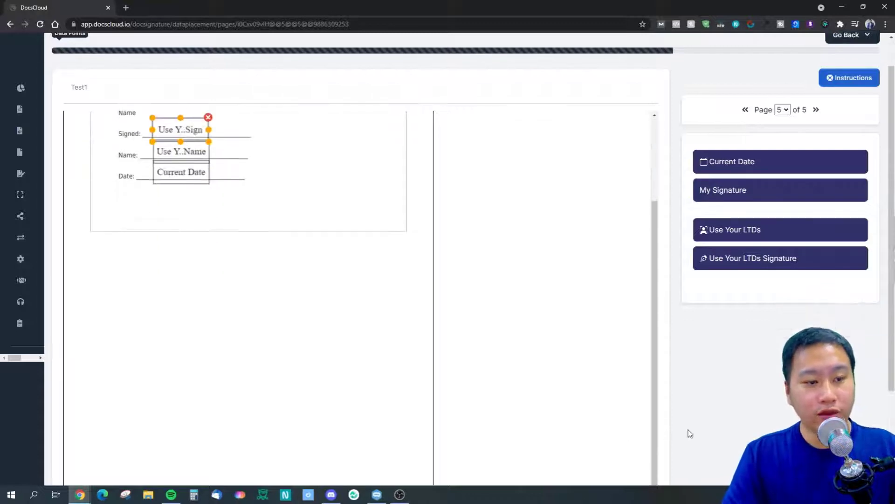
click(366, 449)
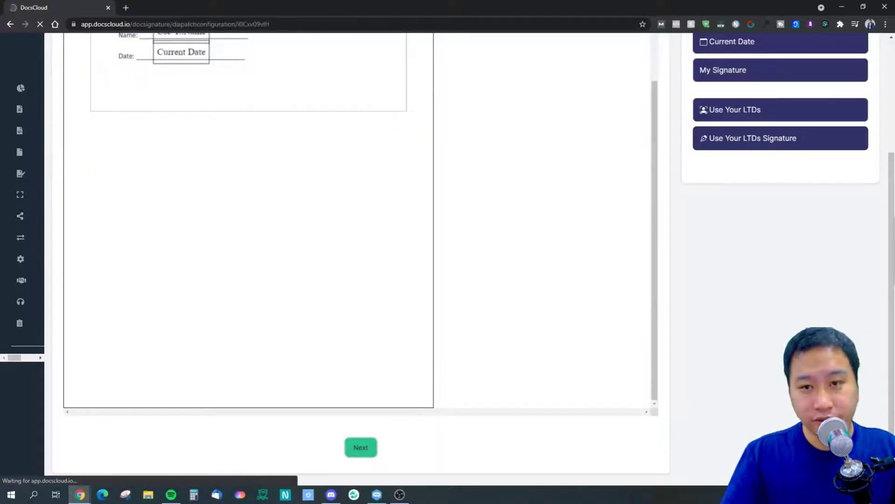
Enter the subject 'Sign Your Life Away, Use Your LTDs', correcting its capitalisation.
click(191, 171)
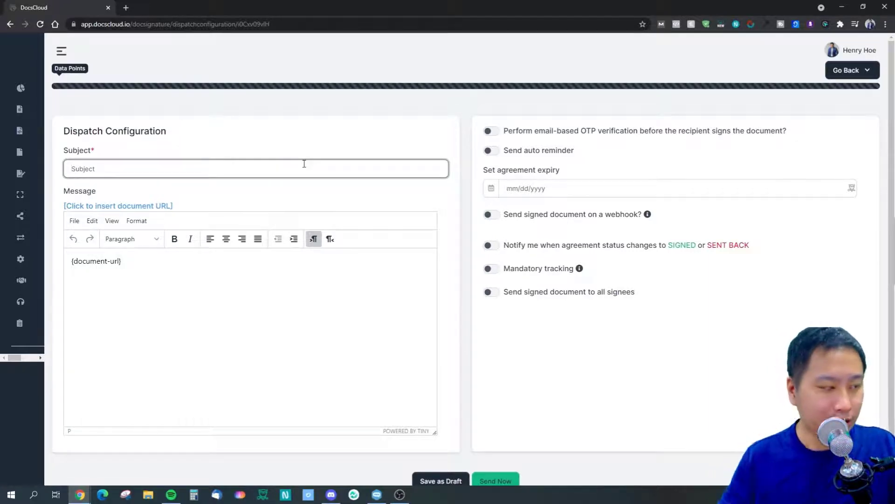
text(T)
key(BackSpace)
text(S)
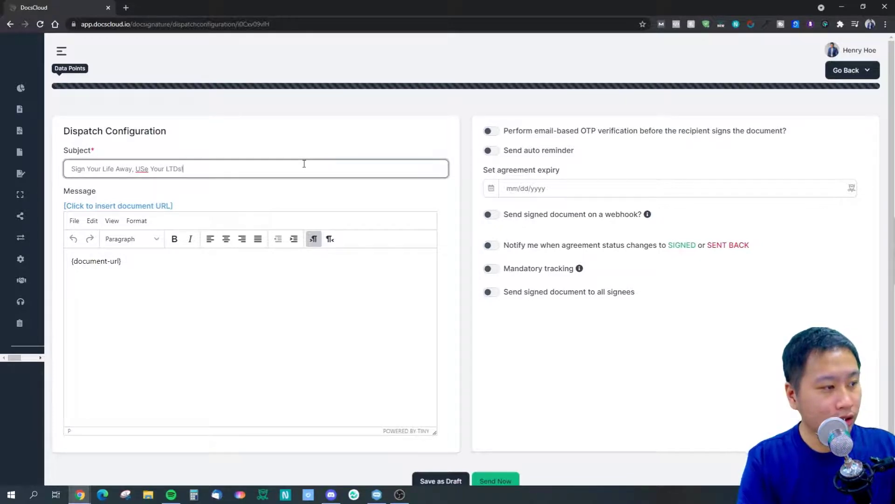
key(BackSpace)
text(s)
key(End)
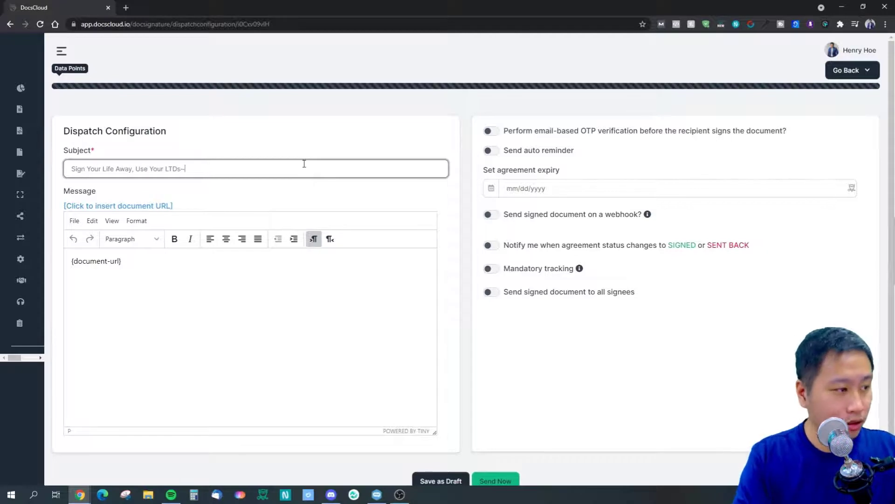
click(160, 293)
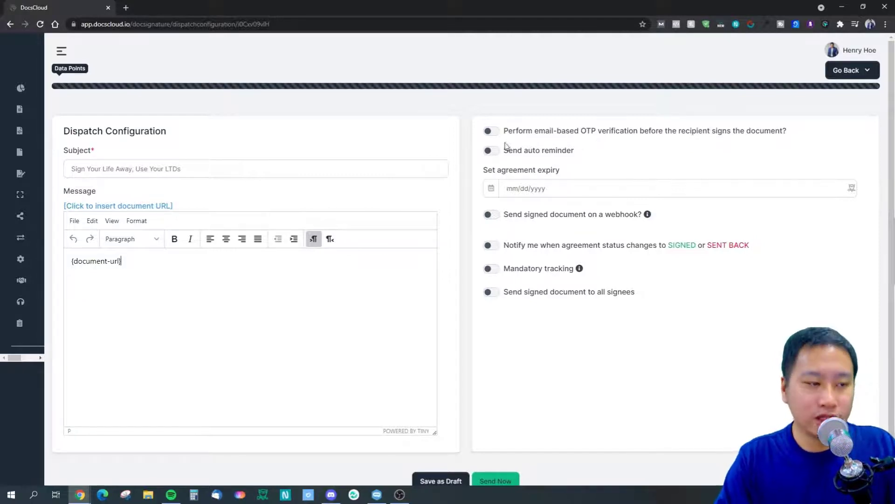
Try the automatic reminder, expiry date and before-expiry reminder options, leaving them all off.
click(488, 152)
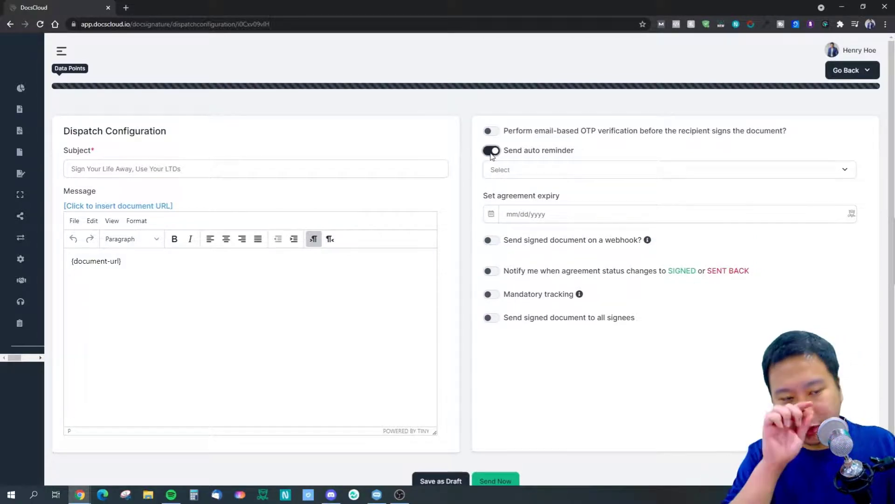
click(492, 168)
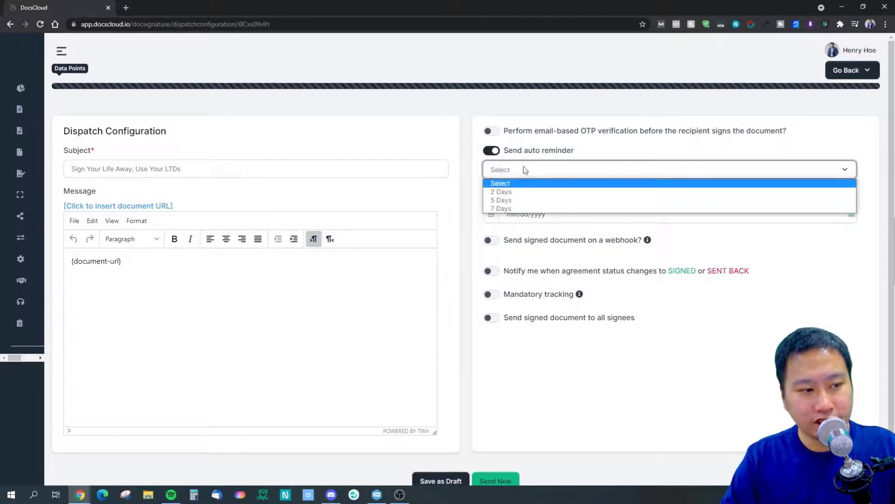
click(536, 150)
click(525, 186)
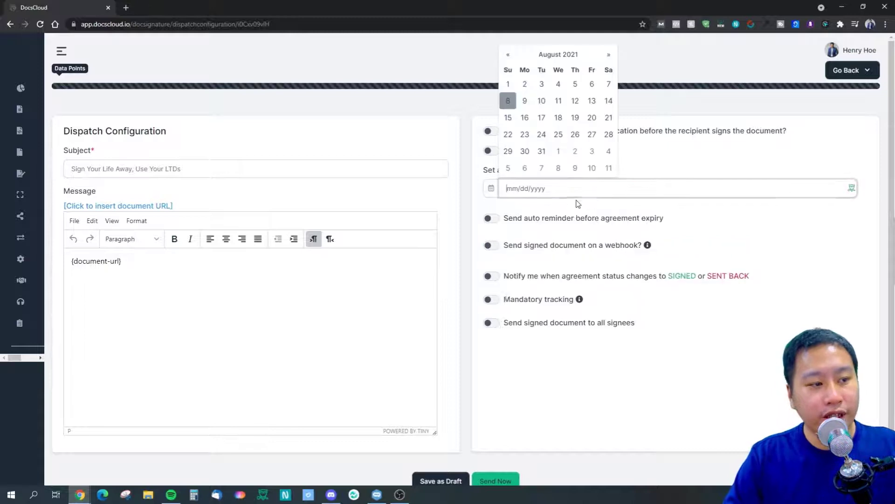
click(680, 408)
click(491, 218)
click(564, 237)
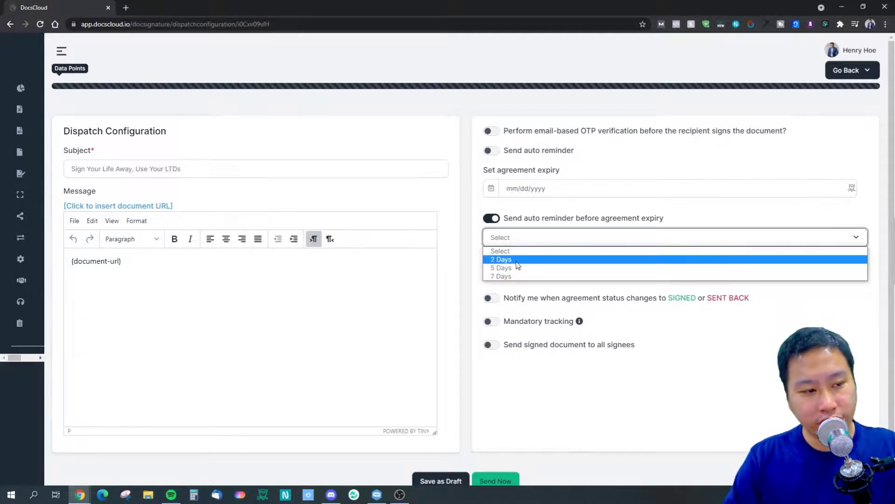
click(492, 218)
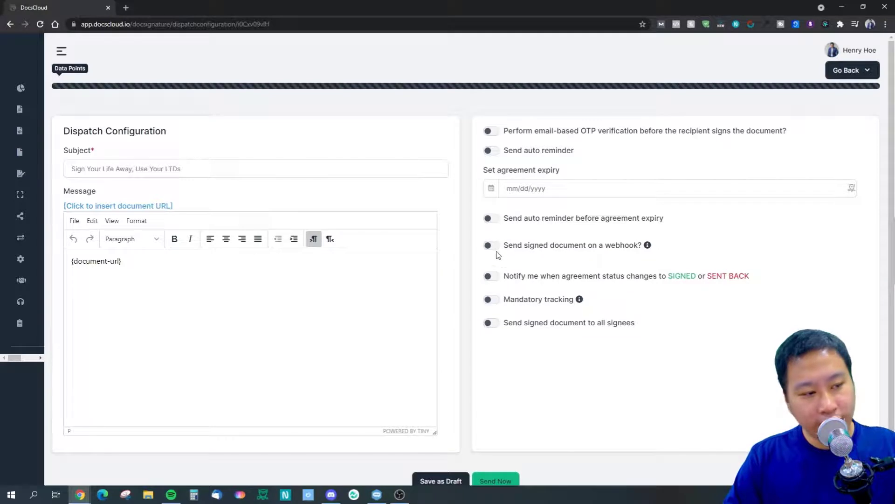
Experiment with webhook delivery and status-change notifications, ending with both switched off.
click(492, 246)
click(495, 248)
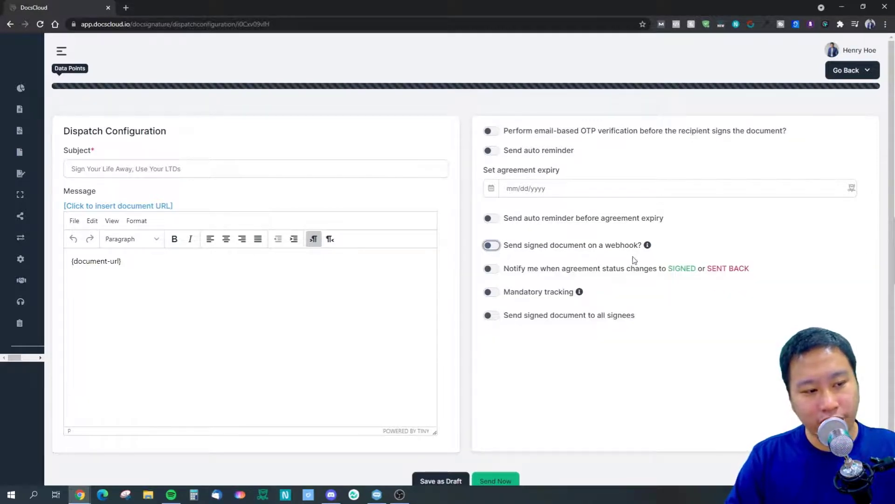
click(497, 248)
click(527, 266)
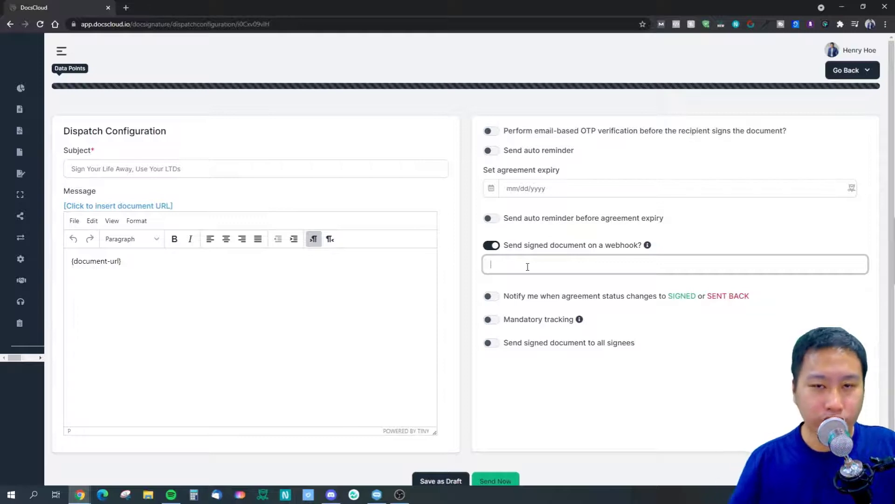
click(489, 246)
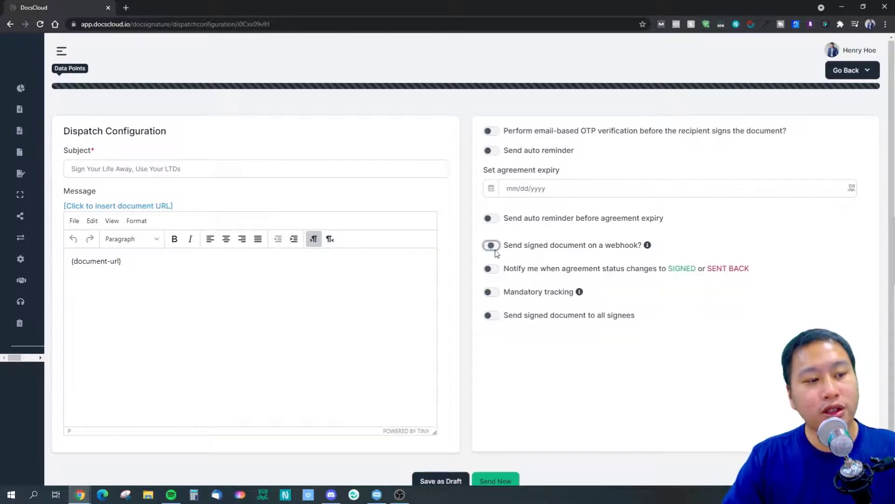
click(488, 270)
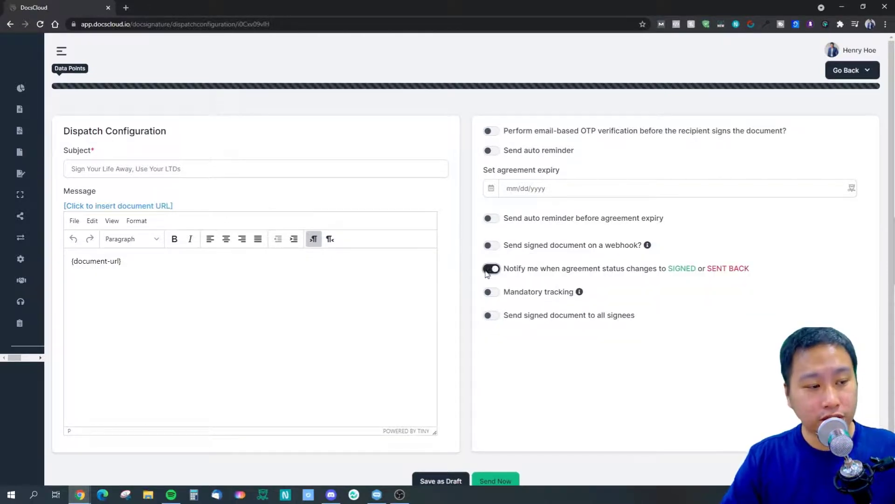
click(493, 247)
click(491, 298)
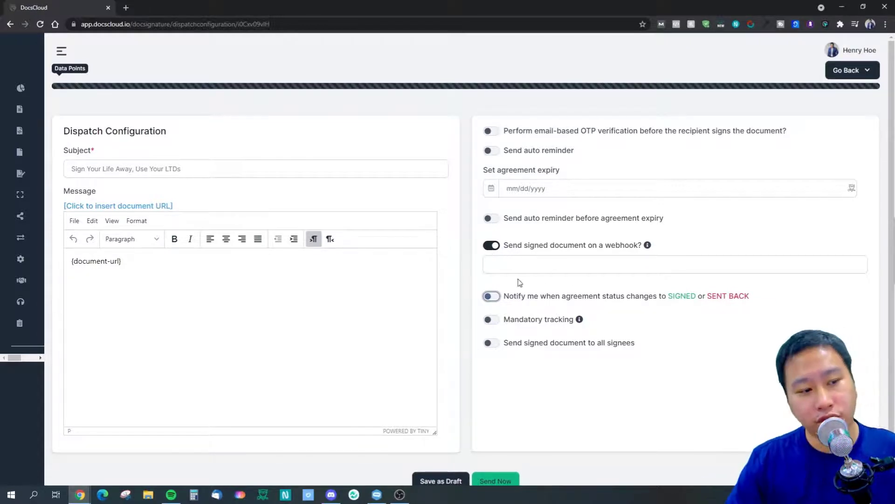
click(456, 306)
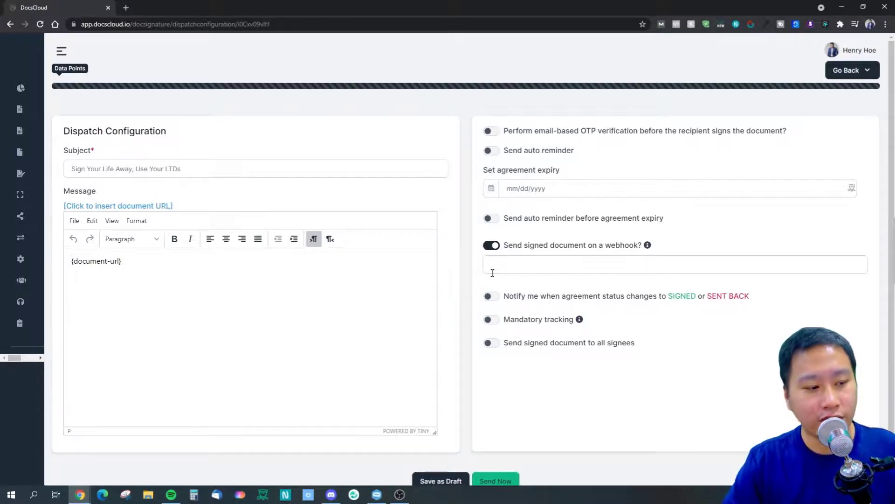
click(492, 245)
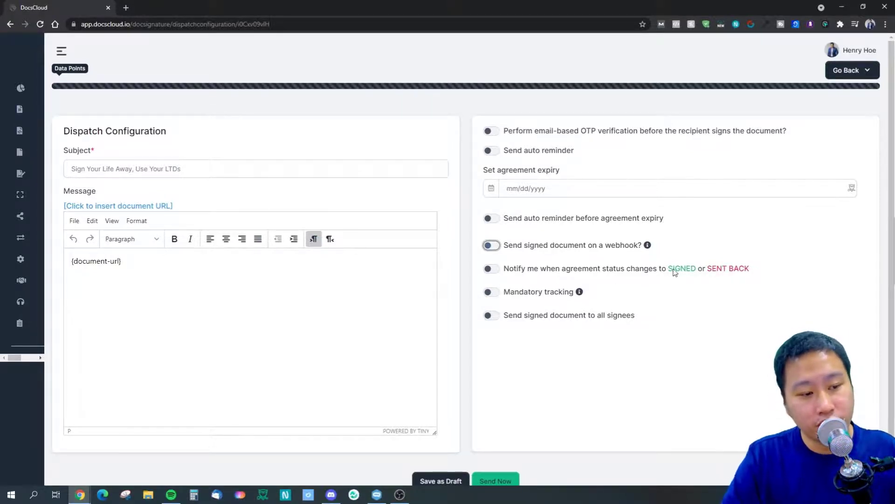
click(486, 269)
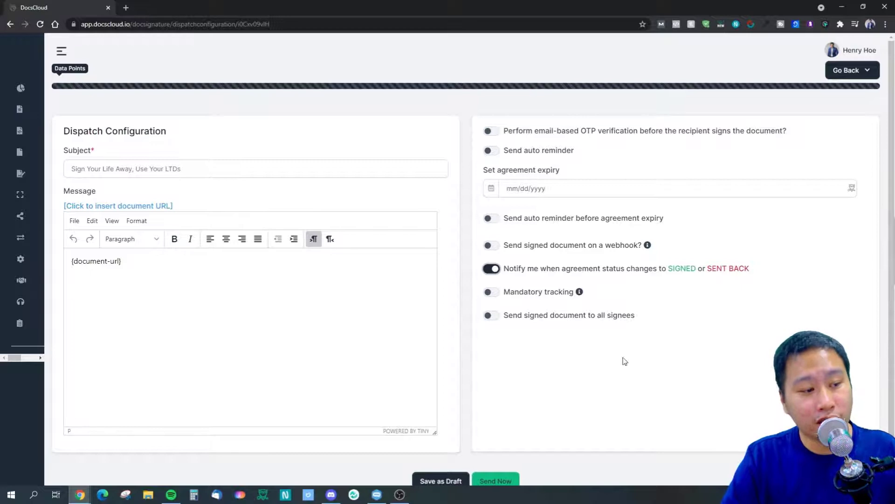
click(495, 271)
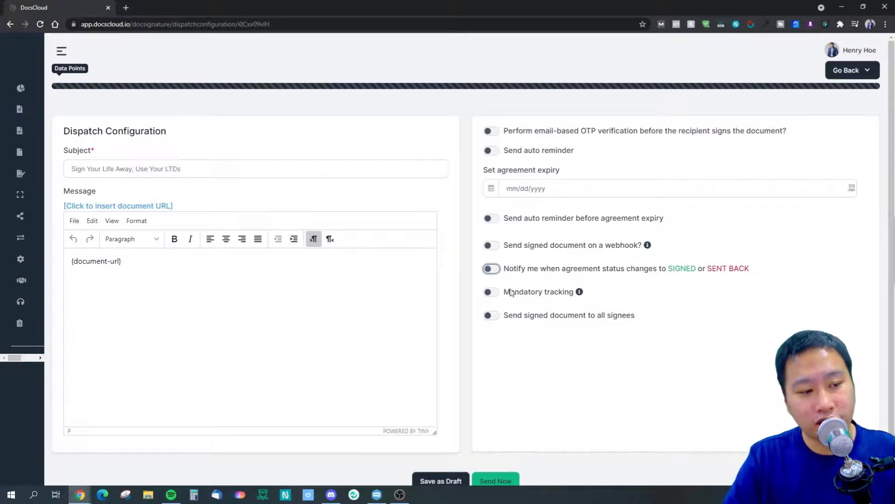
Read the mandatory tracking explanation, then leave Mandatory tracking and Send signed document to all signees off.
click(492, 294)
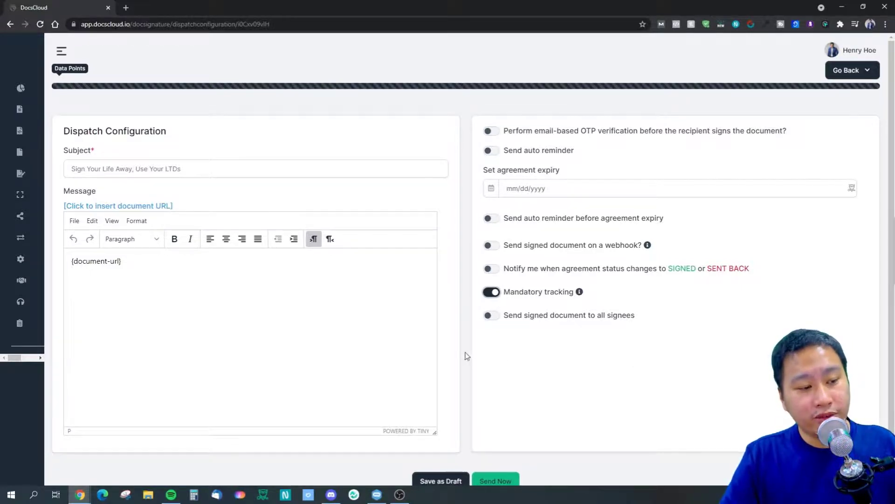
click(489, 318)
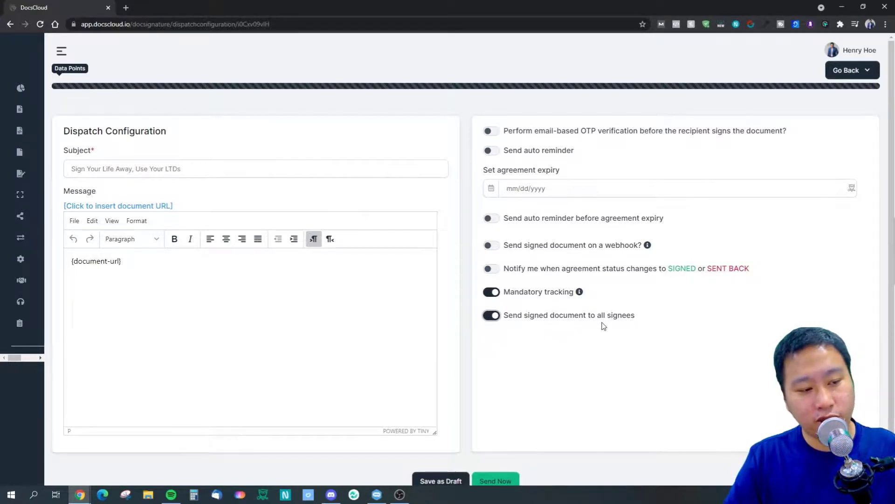
click(579, 292)
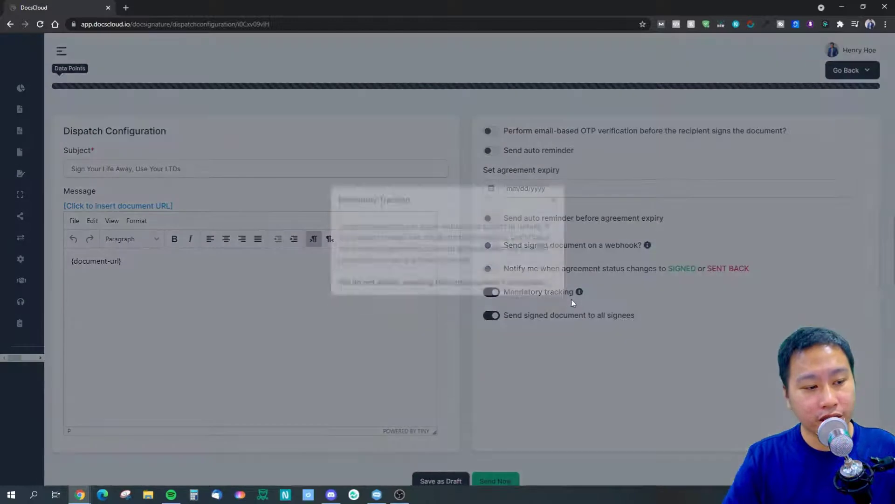
click(553, 218)
click(495, 292)
click(493, 315)
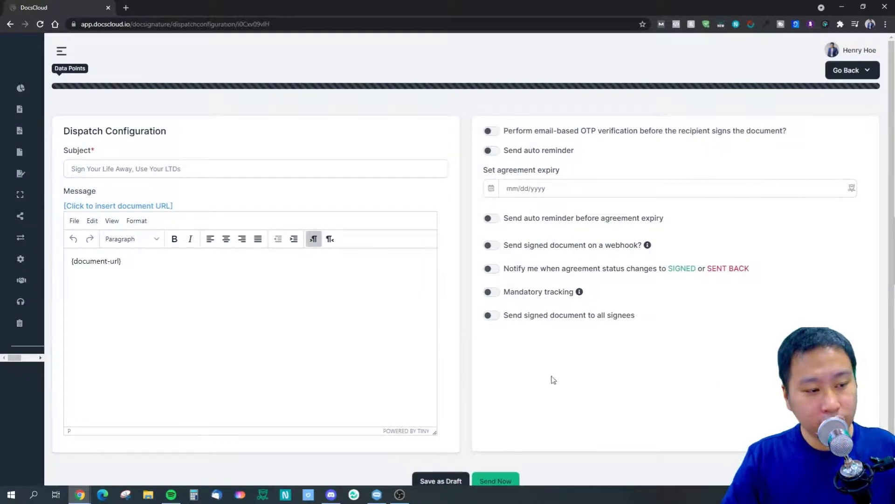
scroll(536, 467, down, 2)
scroll(536, 300, up, 2)
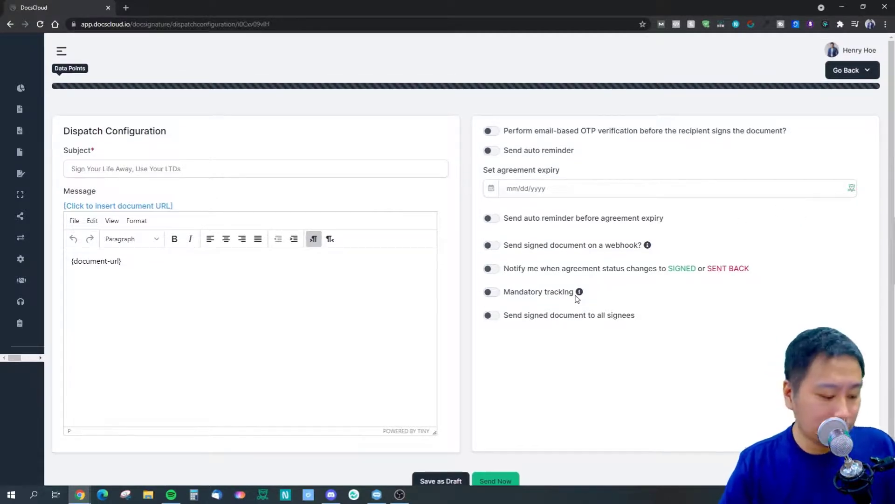
scroll(563, 297, down, 1)
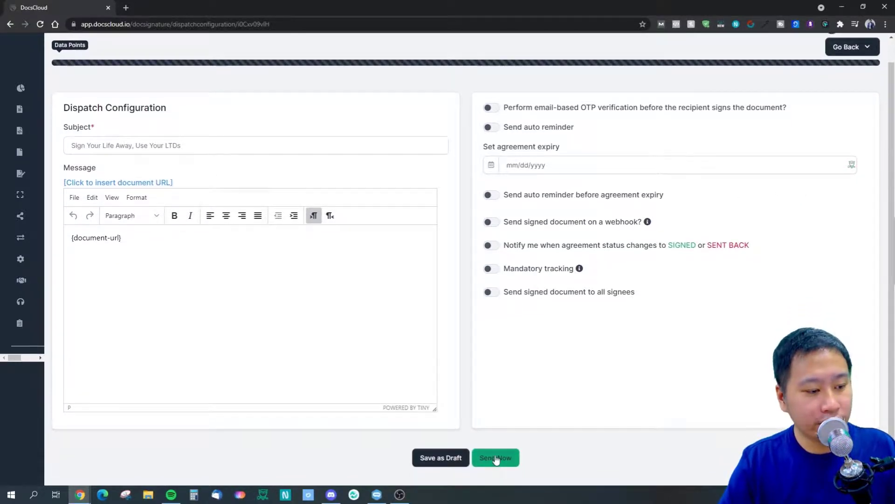
Send the NDA, then open the 'Sign Your Life Away, Use Your LTDs' email's document link in Gmail.
click(496, 458)
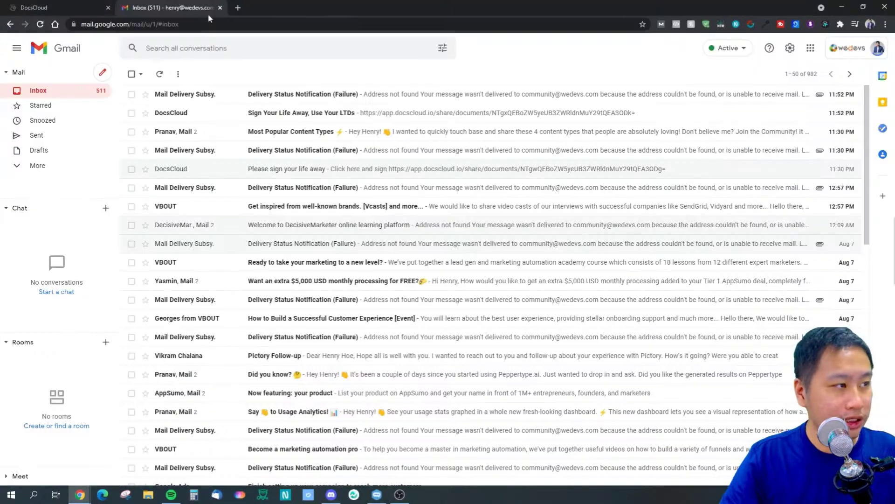
click(181, 115)
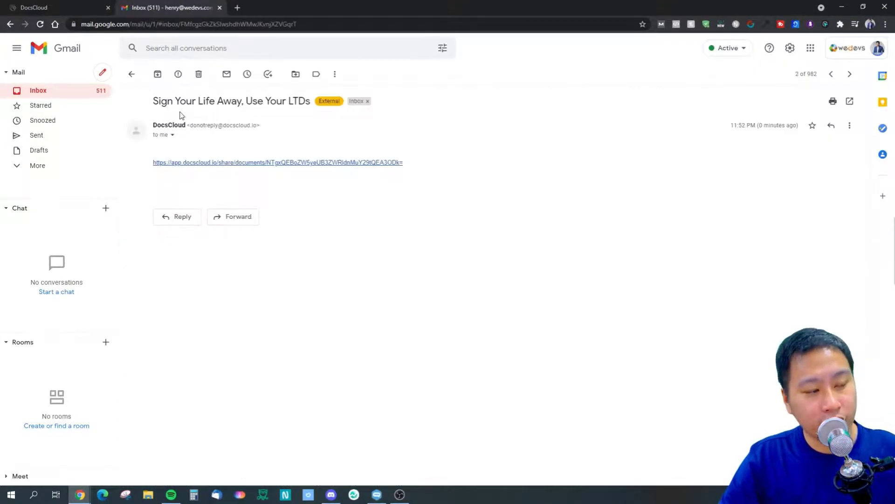
click(227, 163)
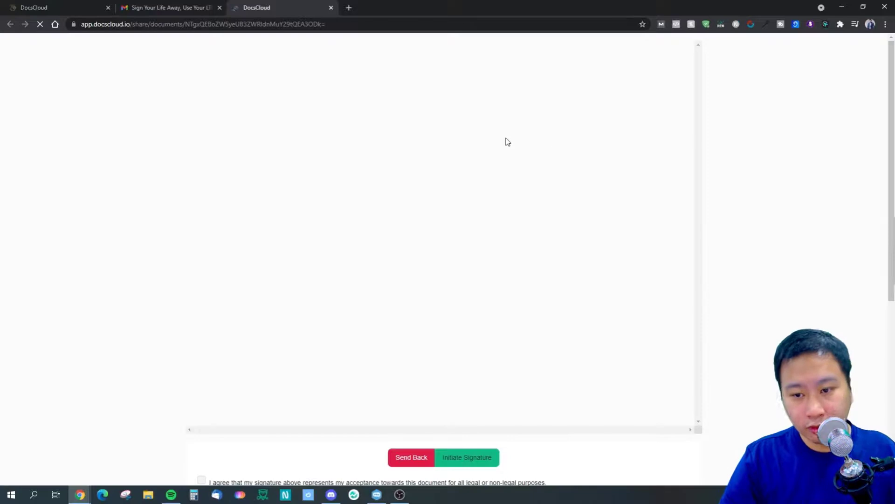
Scroll through the shared NDA and start signing to reveal the Sign, Type and Upload options.
scroll(485, 306, down, 3)
mouse_move(699, 112)
mouse_down()
mouse_move(698, 419)
mouse_move(702, 355)
mouse_move(690, 286)
mouse_move(699, 84)
mouse_up()
scroll(807, 223, down, 1)
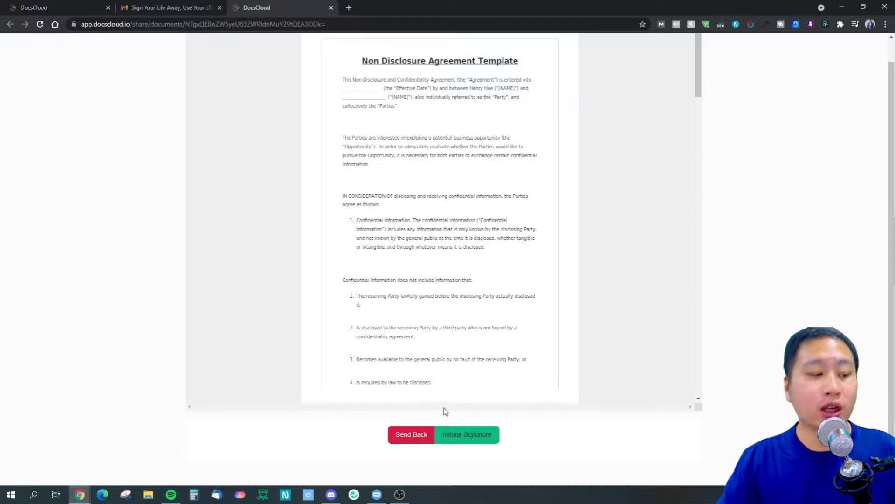
click(460, 444)
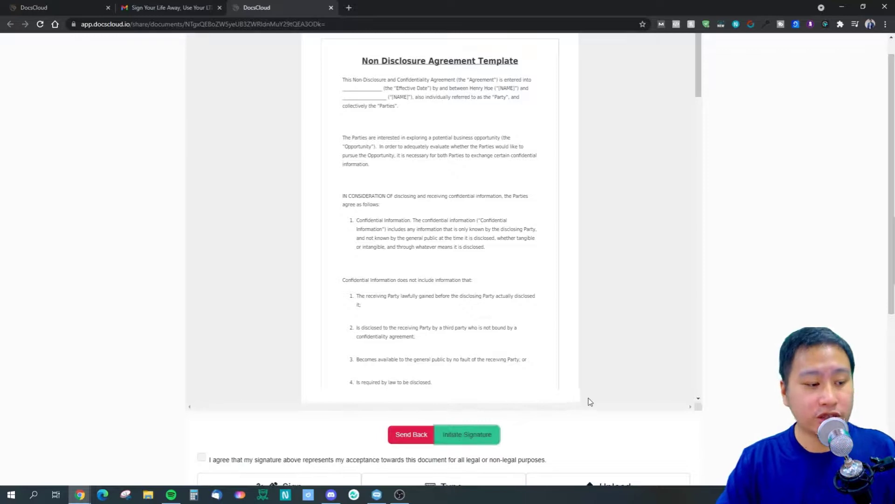
scroll(587, 399, down, 4)
scroll(493, 418, down, 3)
Accept the legal acceptance statement, then try drawing a signature and clear it.
scroll(366, 381, down, 3)
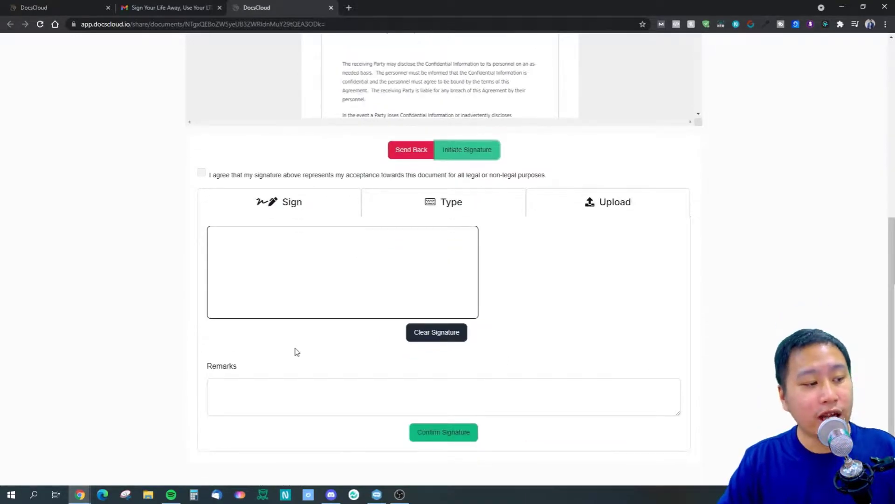
click(203, 172)
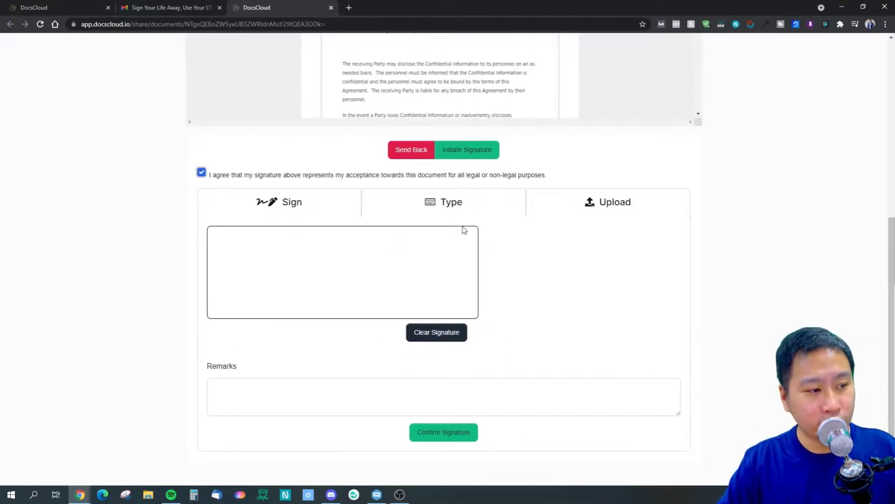
click(308, 276)
mouse_move(330, 264)
mouse_down()
mouse_move(252, 267)
mouse_move(318, 270)
mouse_move(255, 292)
mouse_move(278, 304)
mouse_move(424, 271)
mouse_up()
click(427, 335)
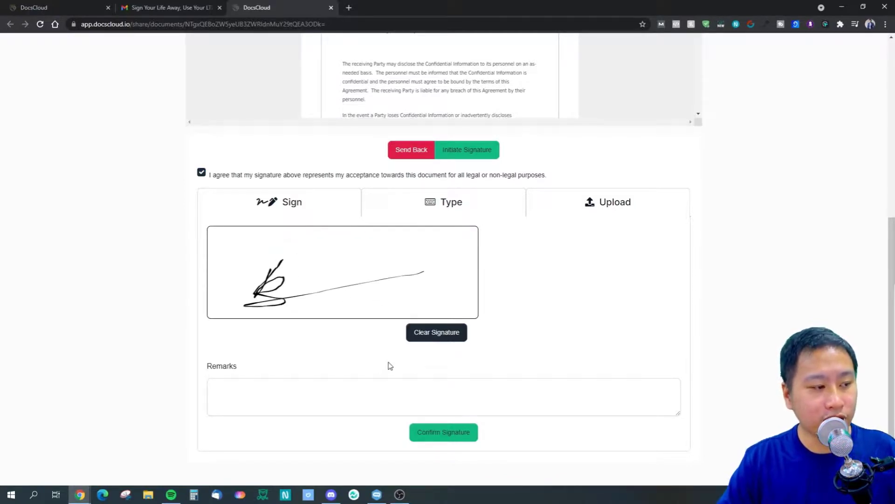
click(433, 338)
mouse_move(331, 246)
mouse_down()
mouse_move(326, 276)
mouse_move(377, 281)
mouse_up()
click(448, 333)
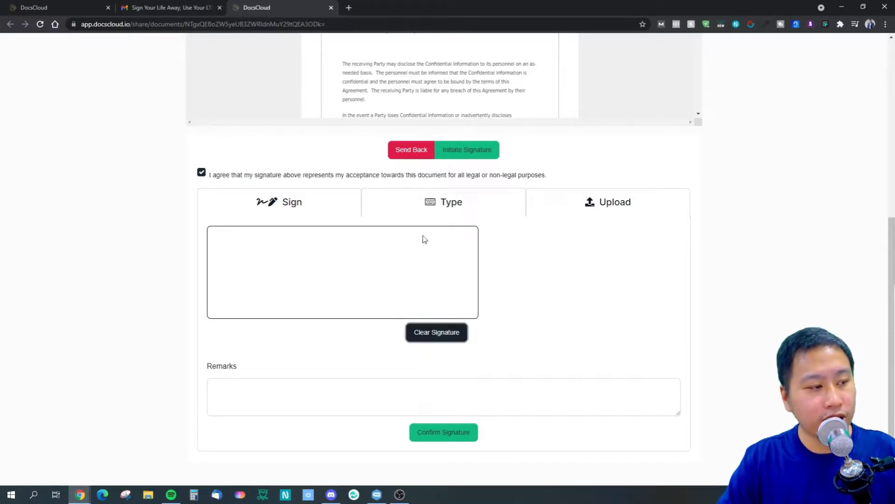
Sign with the signer's typed name instead and confirm the signature.
click(450, 208)
click(358, 326)
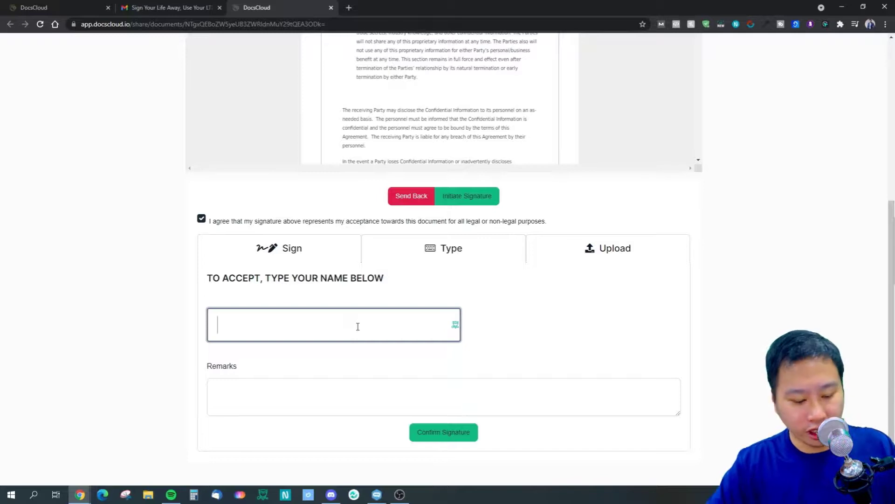
text(Use Your LTDs)
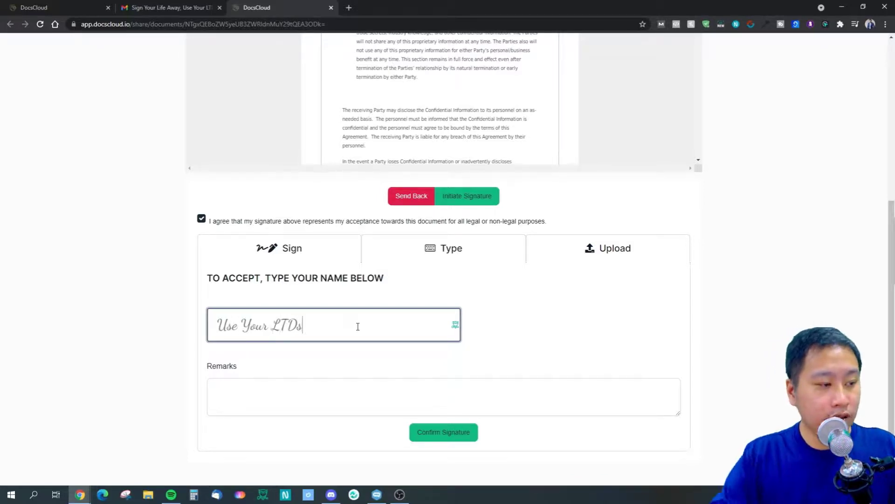
click(629, 306)
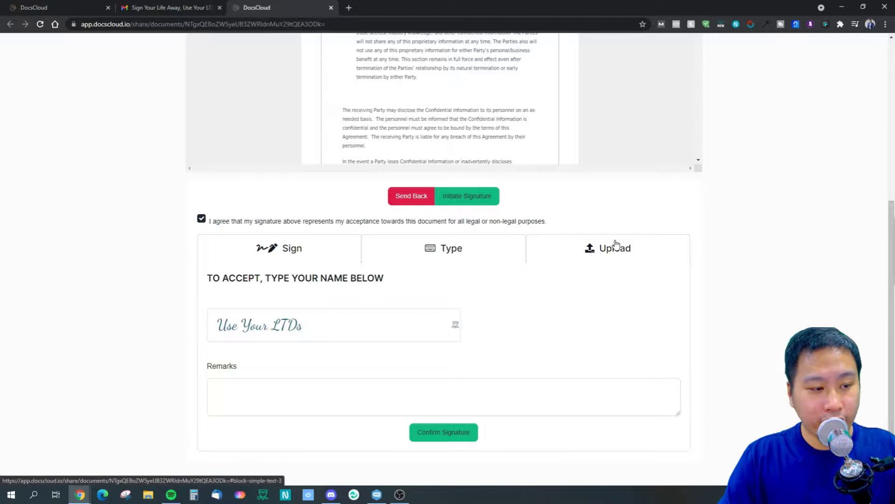
click(429, 433)
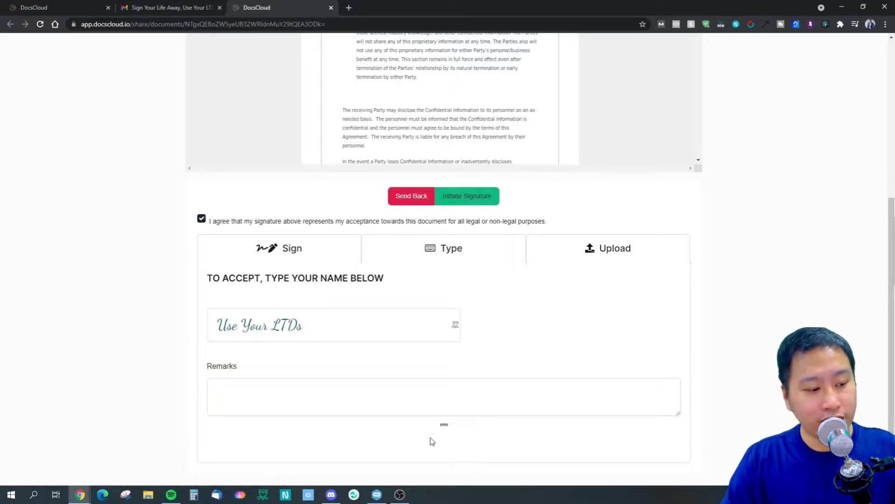
scroll(799, 297, down, 1)
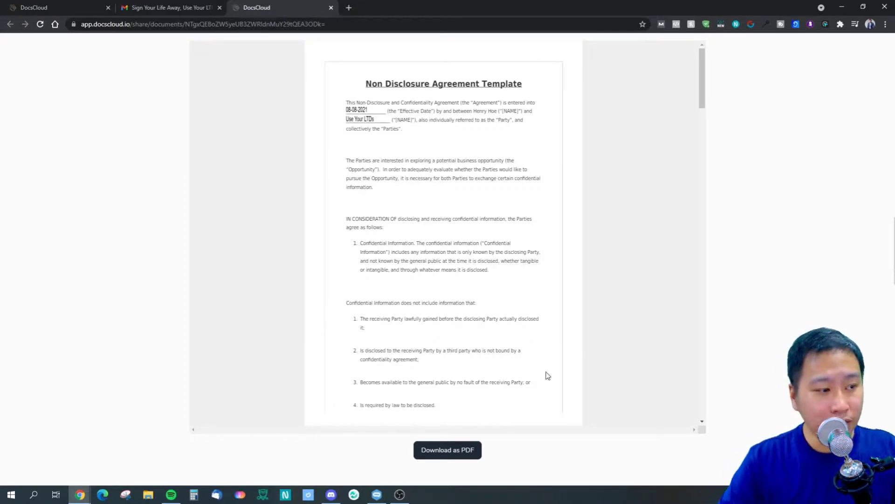
Check the signed NDA's signature block, then reload the DocSignature list to see Test1 as Signed.
scroll(548, 376, down, 15)
scroll(508, 402, down, 15)
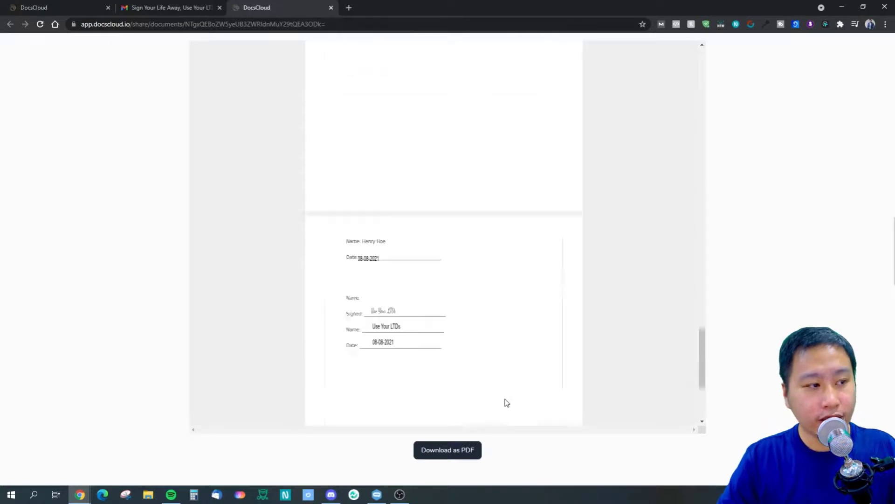
scroll(507, 402, up, 1)
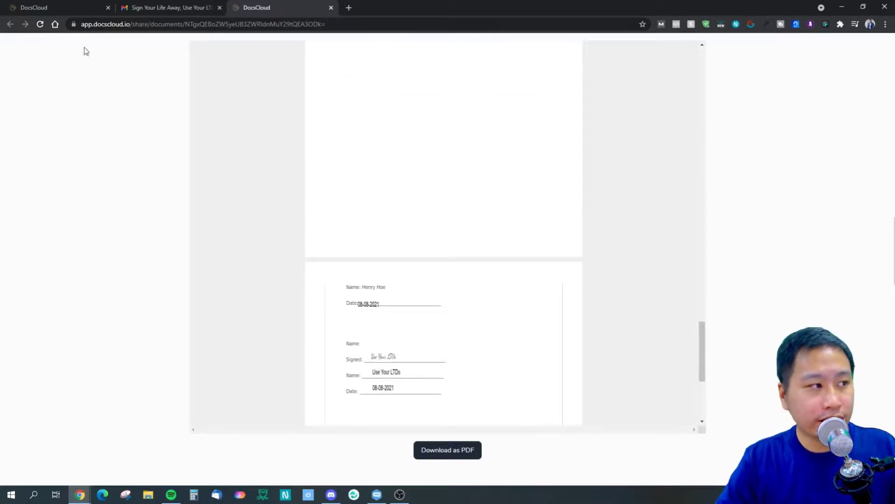
click(48, 7)
click(138, 82)
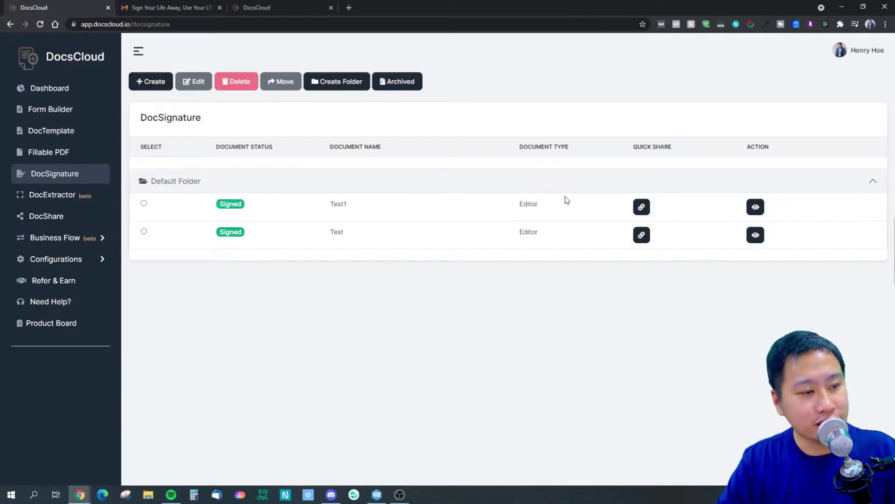
Open Test1's record and view its signed copy, audit trail and initial document.
click(756, 207)
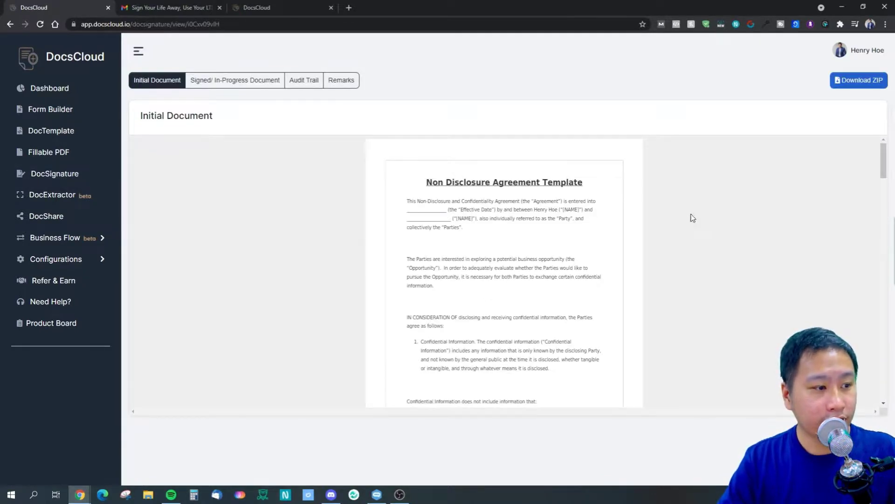
click(237, 83)
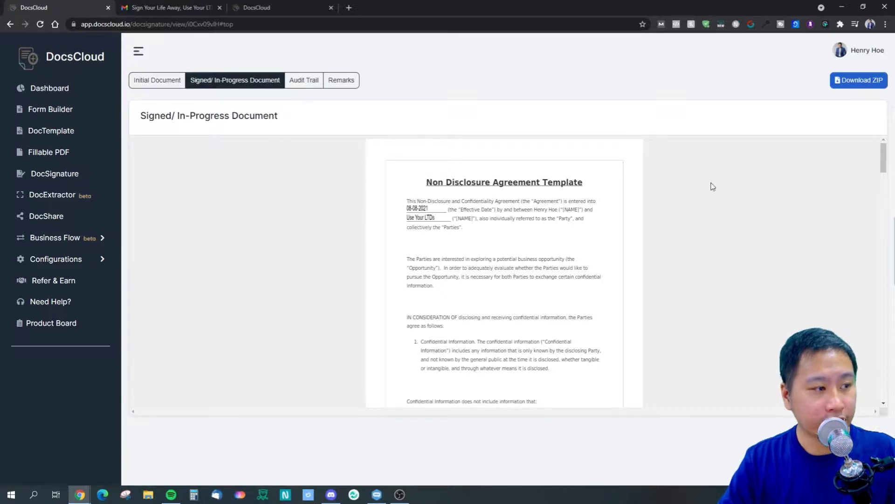
mouse_move(883, 162)
mouse_down()
mouse_move(867, 380)
mouse_move(872, 154)
mouse_up()
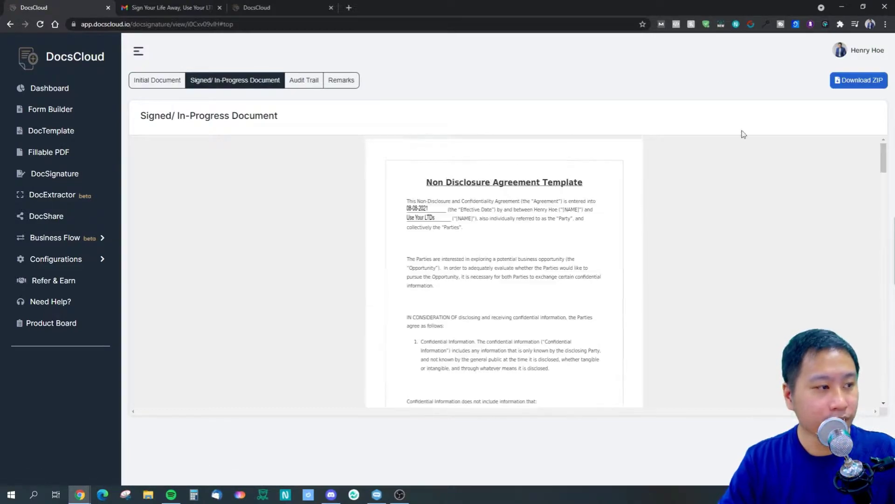
click(293, 81)
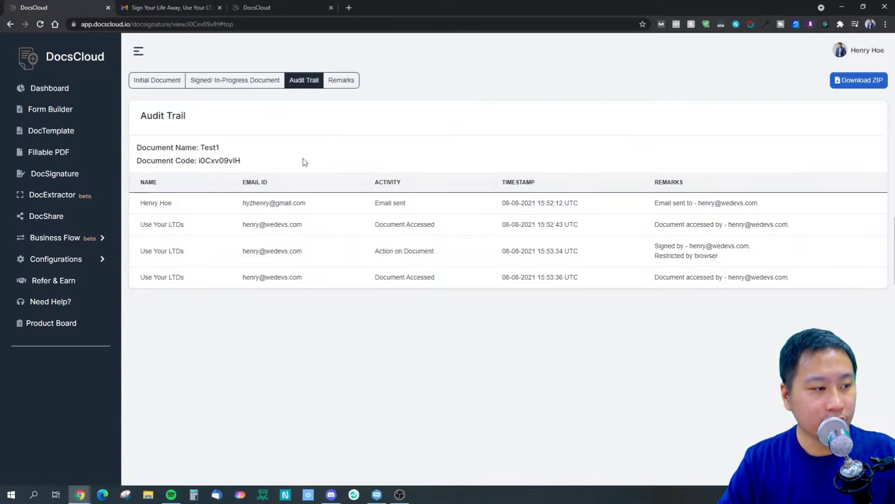
click(154, 82)
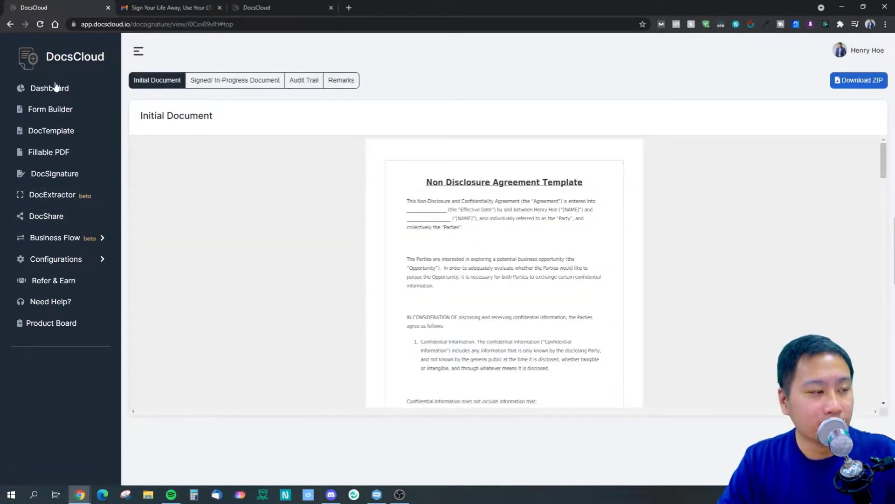